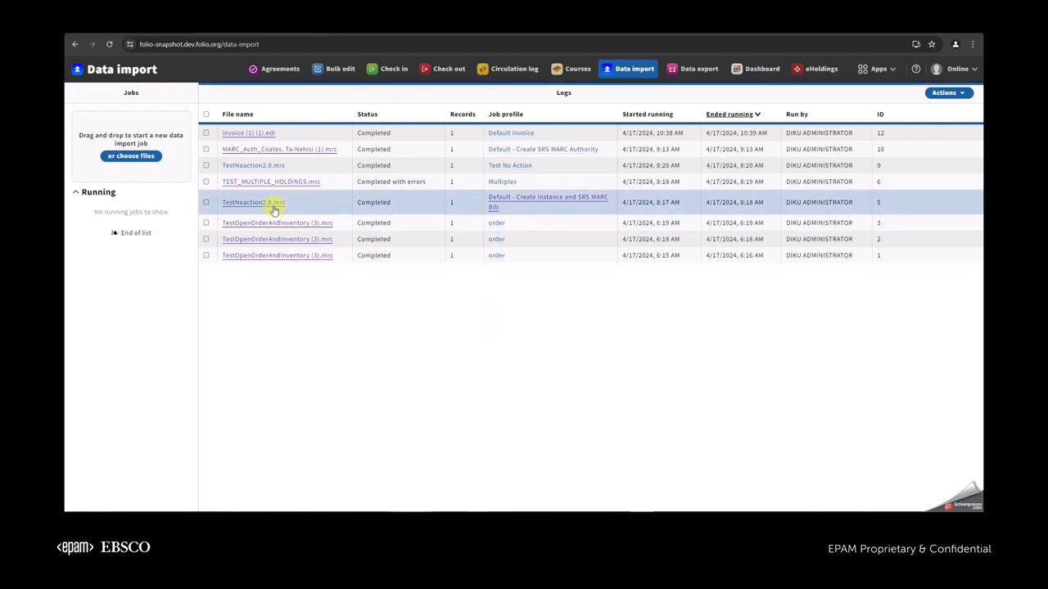
Open the Crossfire record's import log from the TEST_MULTIPLE_HOLDINGS.mrc job summary and inspect its 001 field
left_click(261, 181)
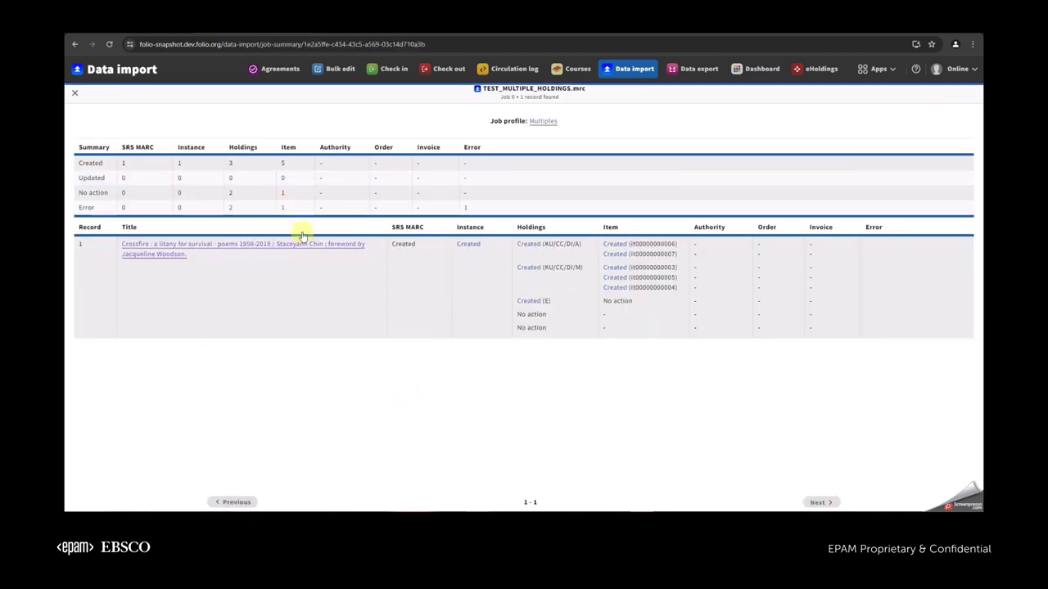
left_click_drag(524, 320, 442, 367)
left_click(465, 266)
left_click(486, 365)
left_click(273, 243)
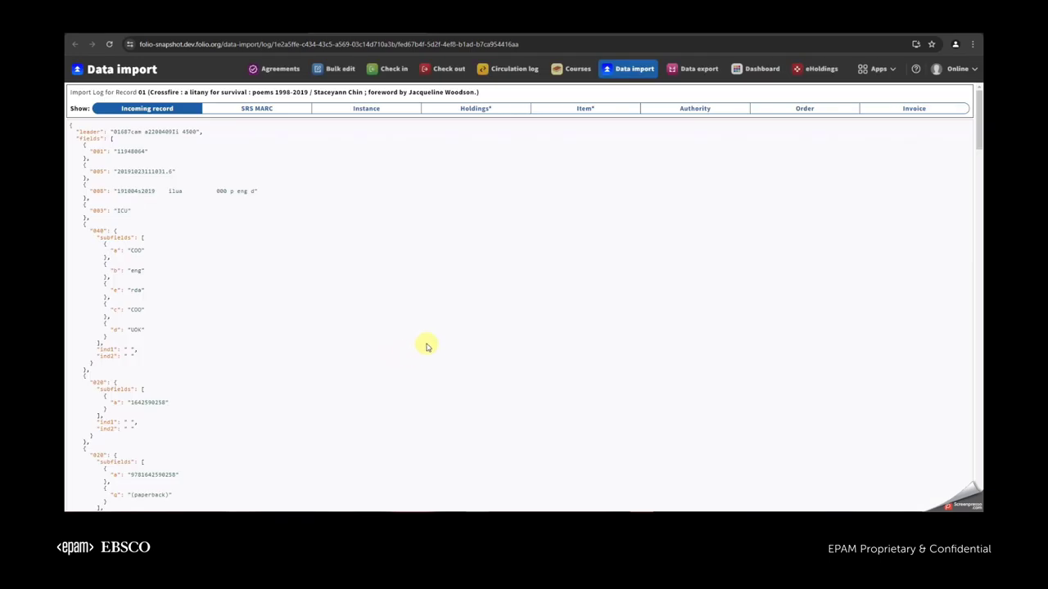
left_click(532, 236)
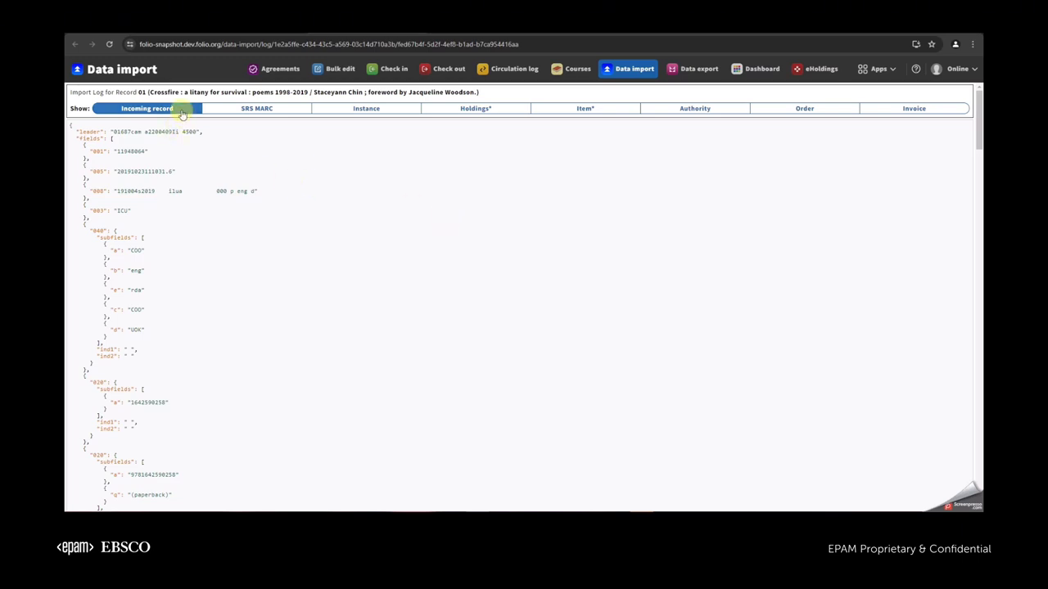
left_click(167, 194)
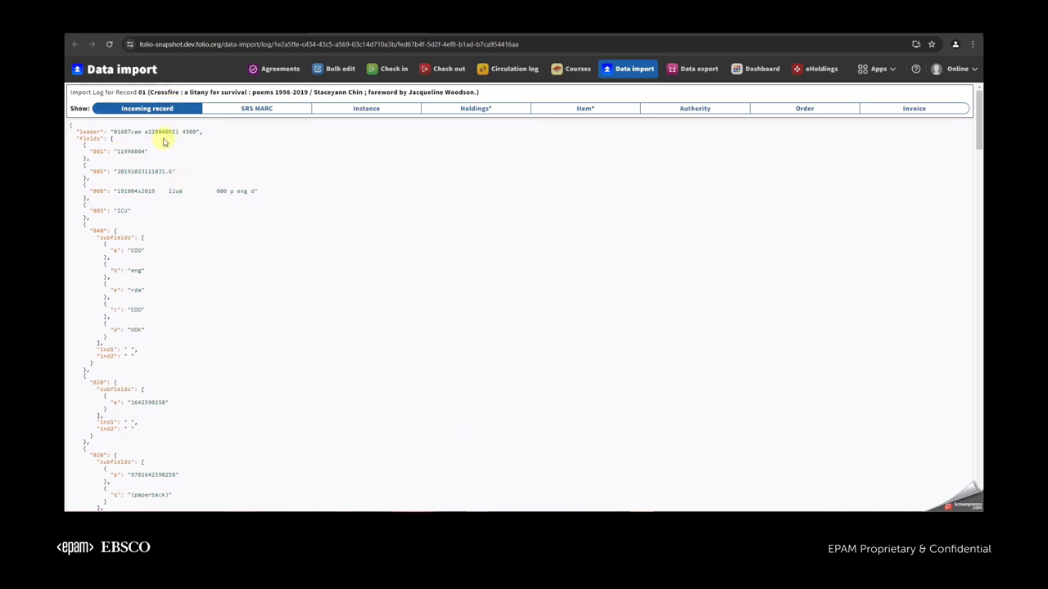
left_click_drag(169, 140, 164, 150)
left_click(171, 167)
Check the record's Order, Authority and Invoice logs, then return to the incoming MARC record
left_click(804, 108)
left_click(877, 109)
left_click(724, 110)
left_click(797, 109)
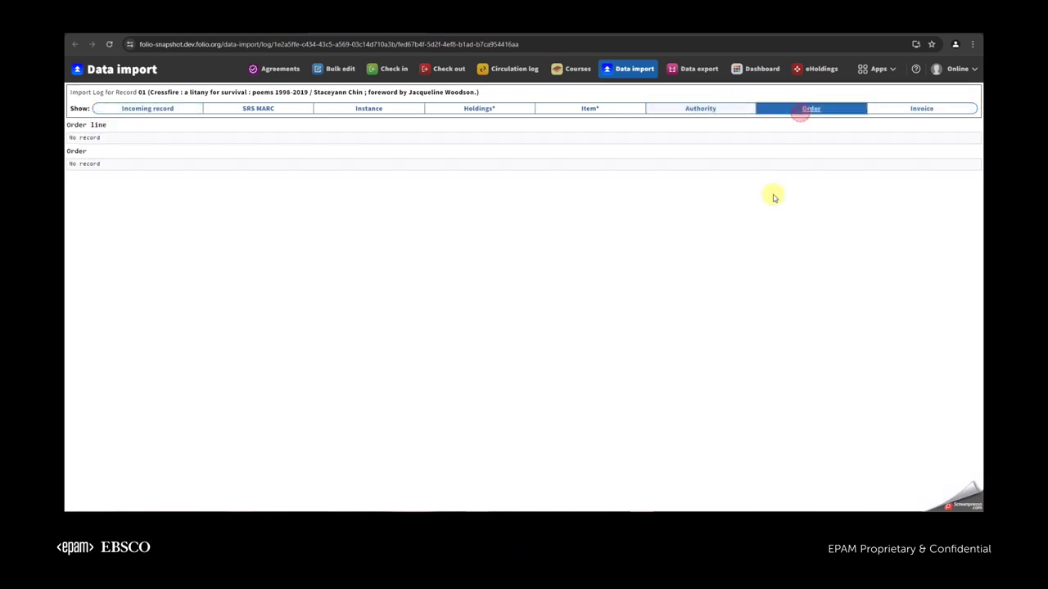
left_click(685, 112)
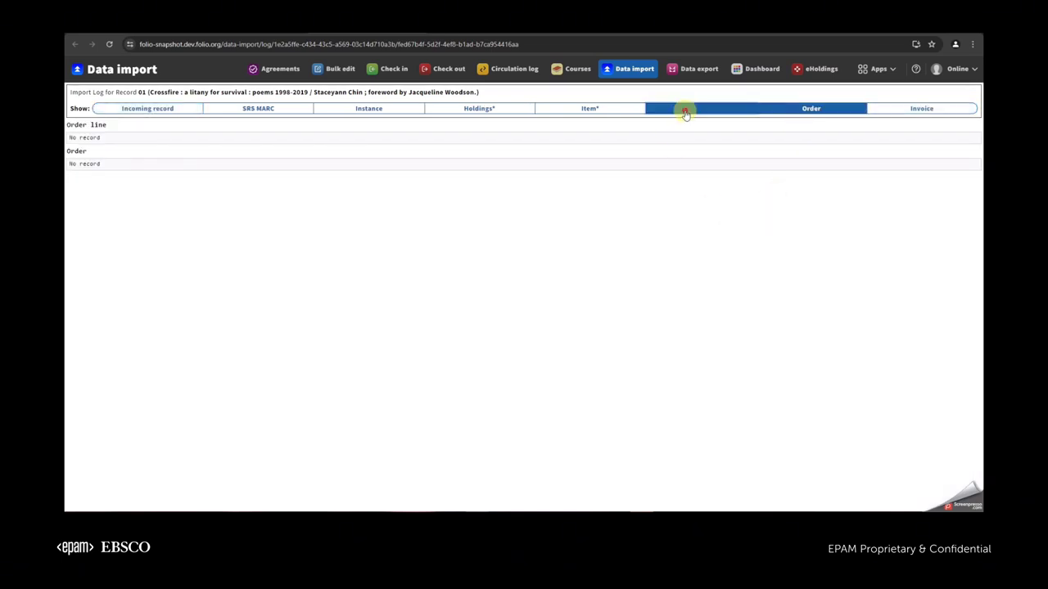
left_click(891, 108)
left_click(156, 110)
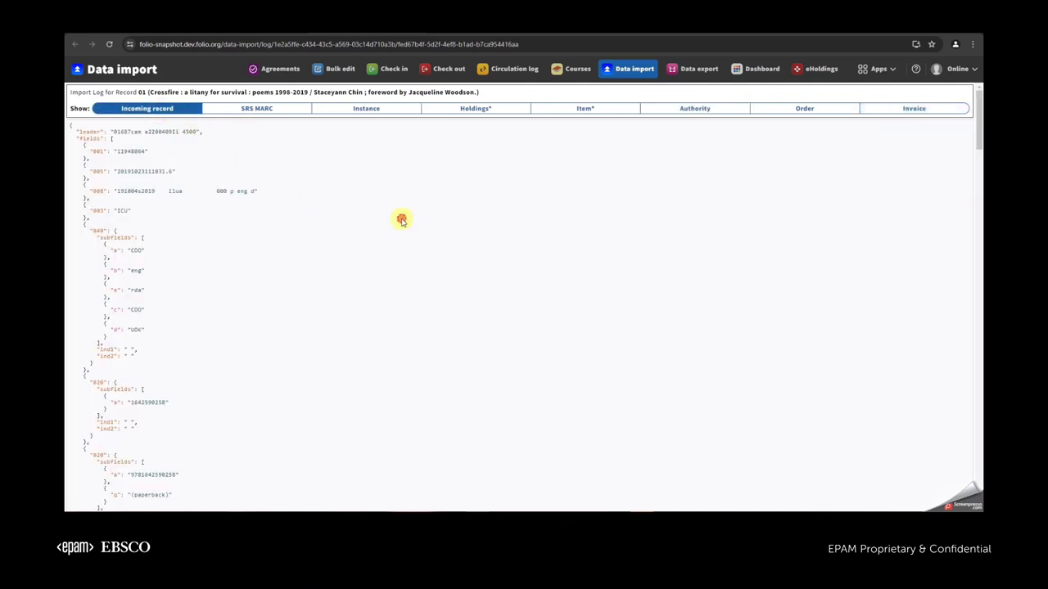
left_click_drag(978, 111, 978, 479)
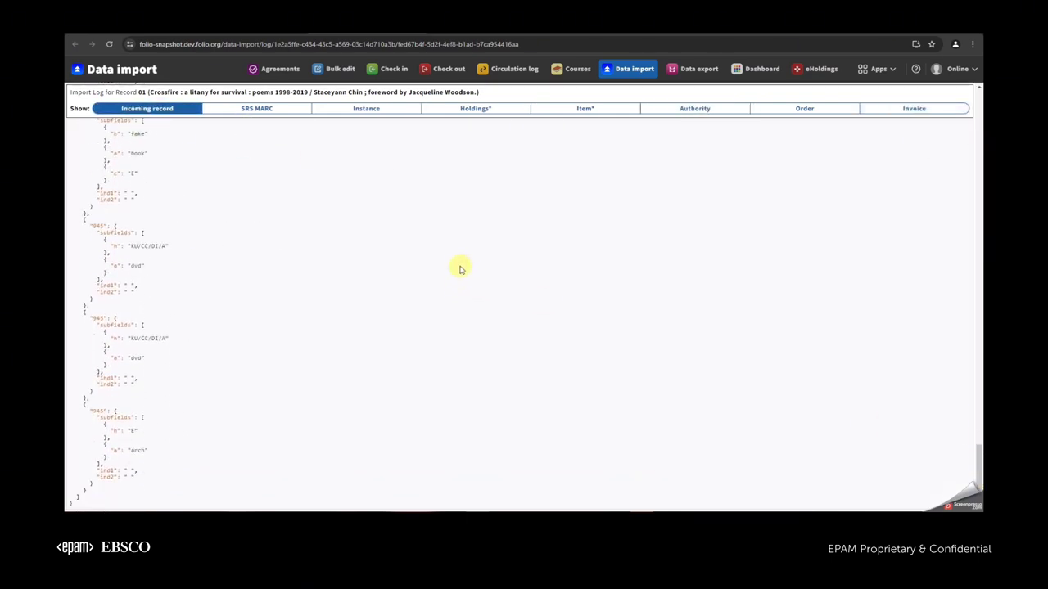
Compare the 001 values of the incoming and SRS MARC records, and inspect the SRS 999 s subfield
left_click(281, 113)
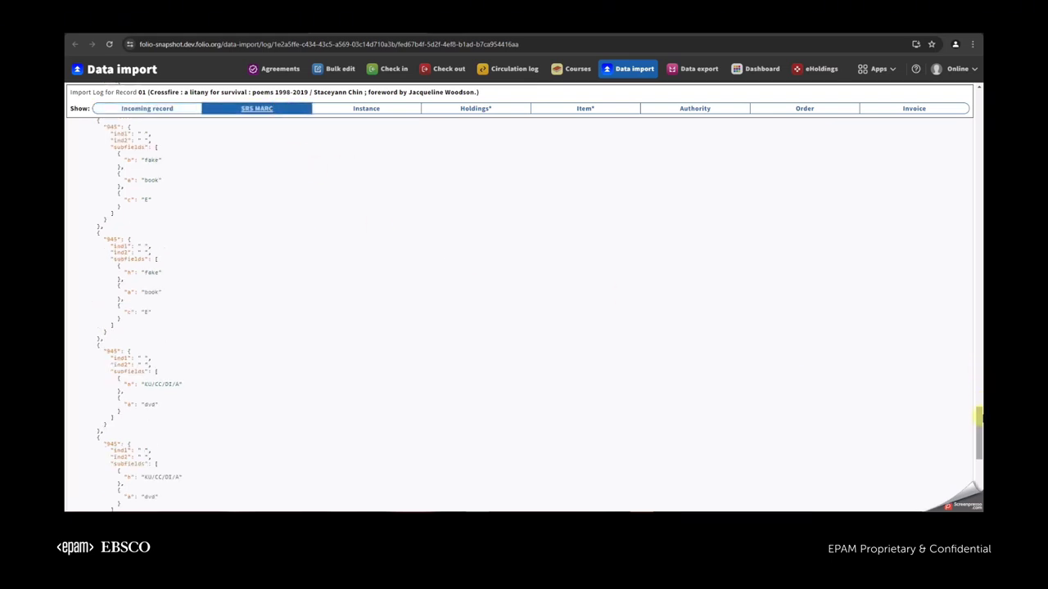
left_click_drag(978, 416, 975, 136)
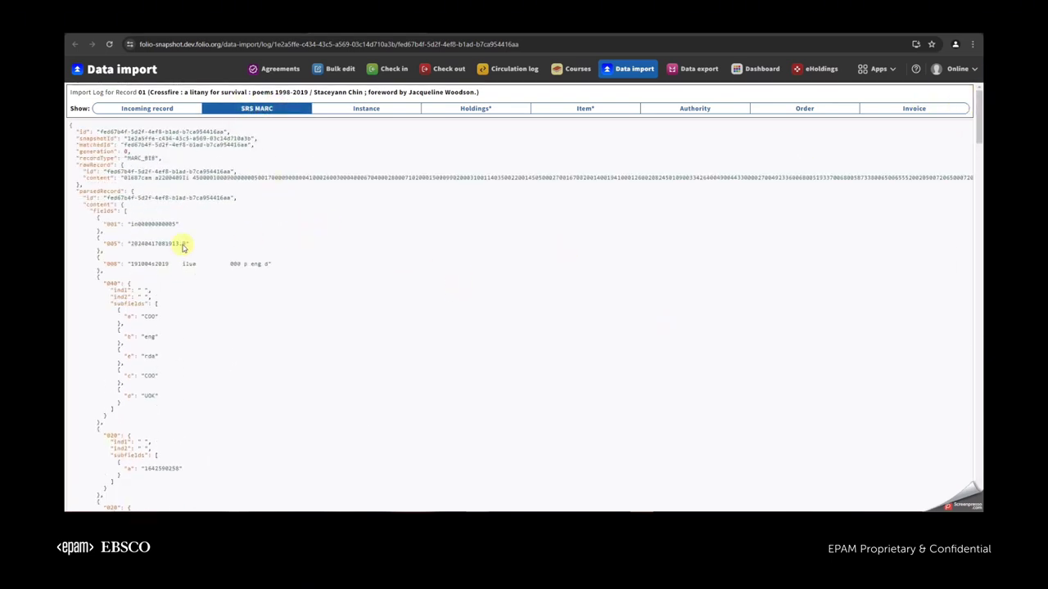
left_click(154, 109)
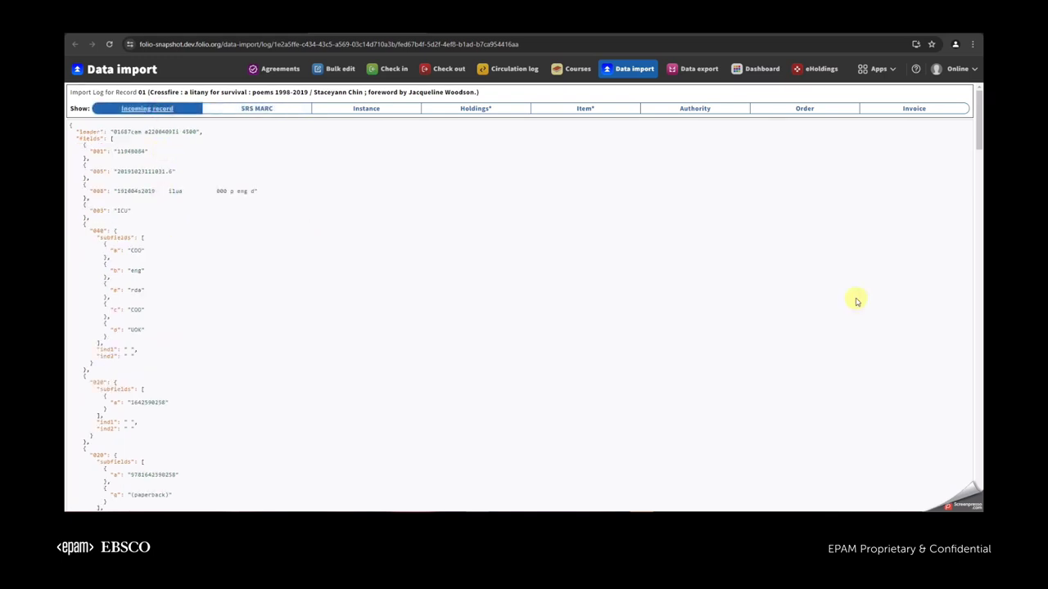
left_click_drag(146, 150, 117, 152)
left_click(264, 108)
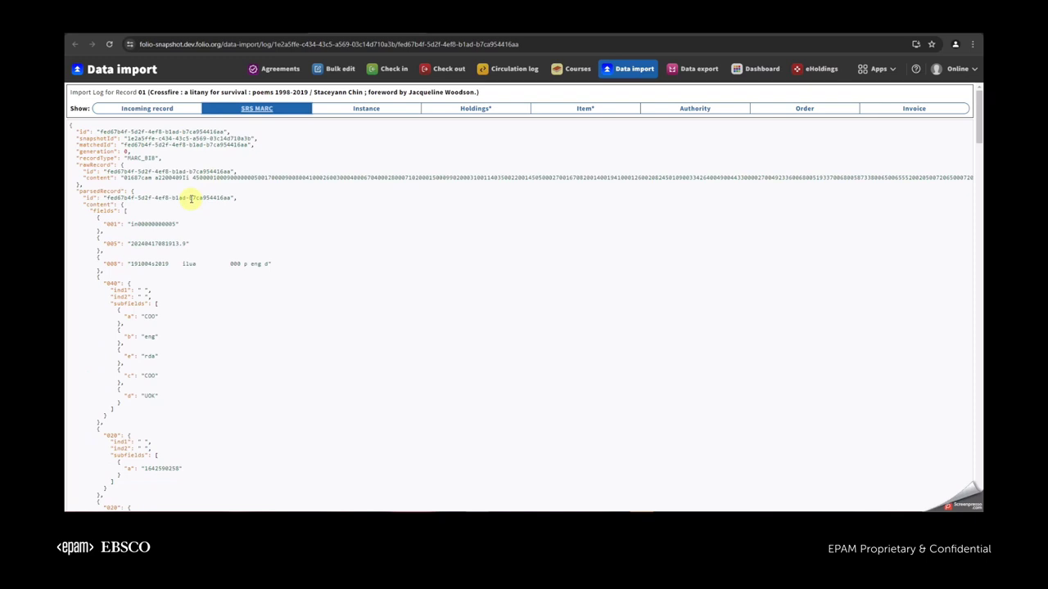
mouse_move(174, 222)
left_mouse_down()
mouse_move(130, 224)
mouse_move(173, 232)
left_mouse_up()
left_click(202, 247)
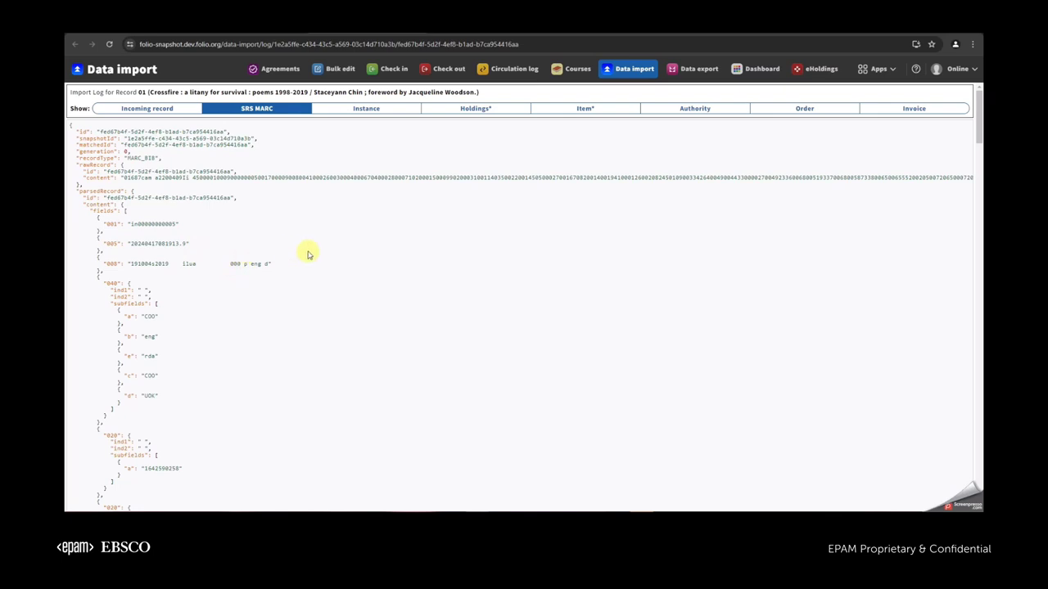
scroll(978, 121, "down", 20)
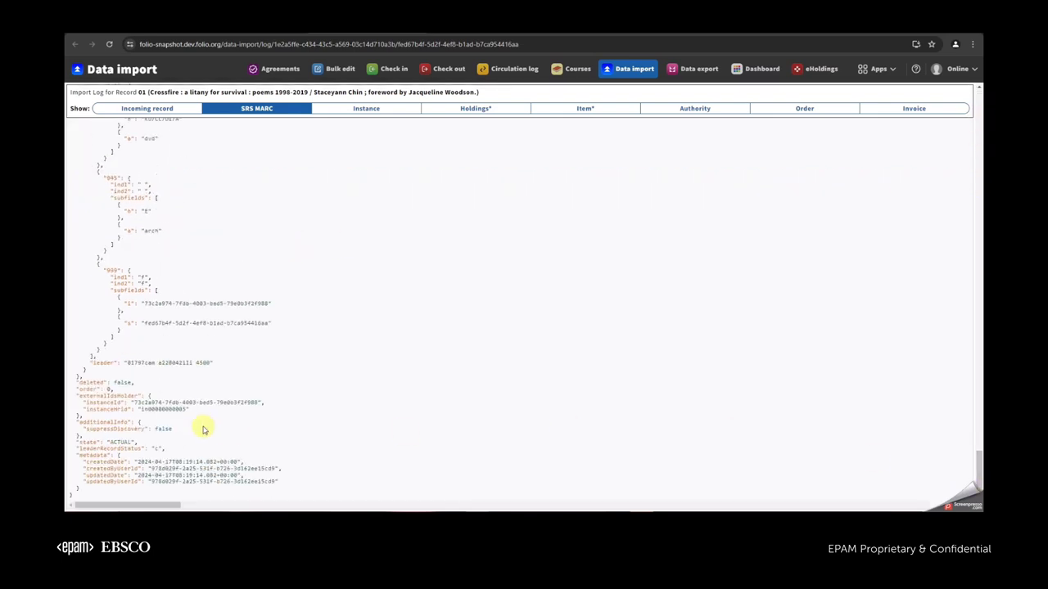
left_click_drag(106, 320, 97, 320)
left_click(163, 337)
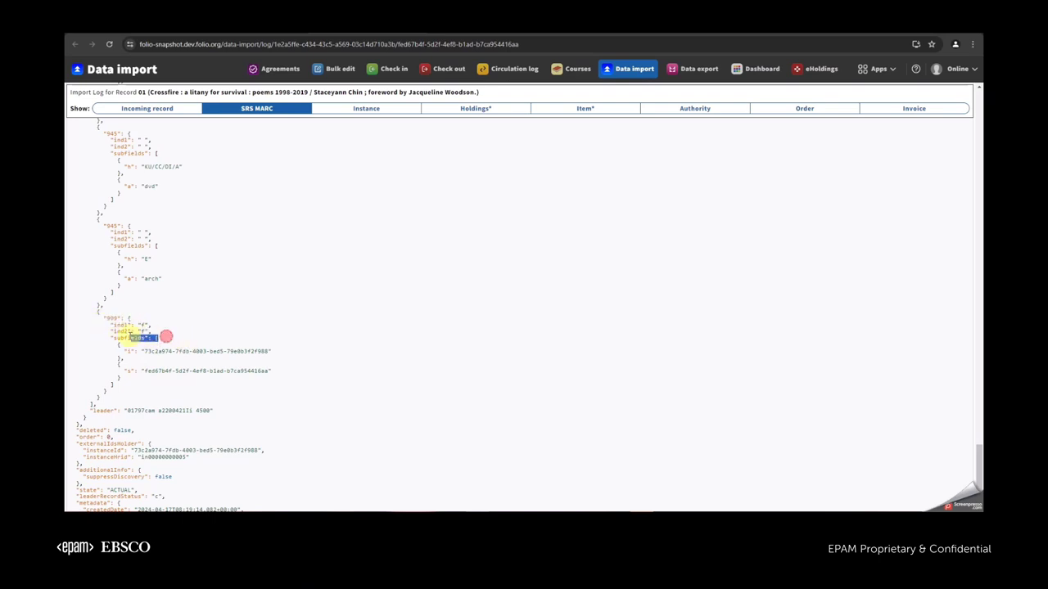
left_click_drag(145, 370, 199, 374)
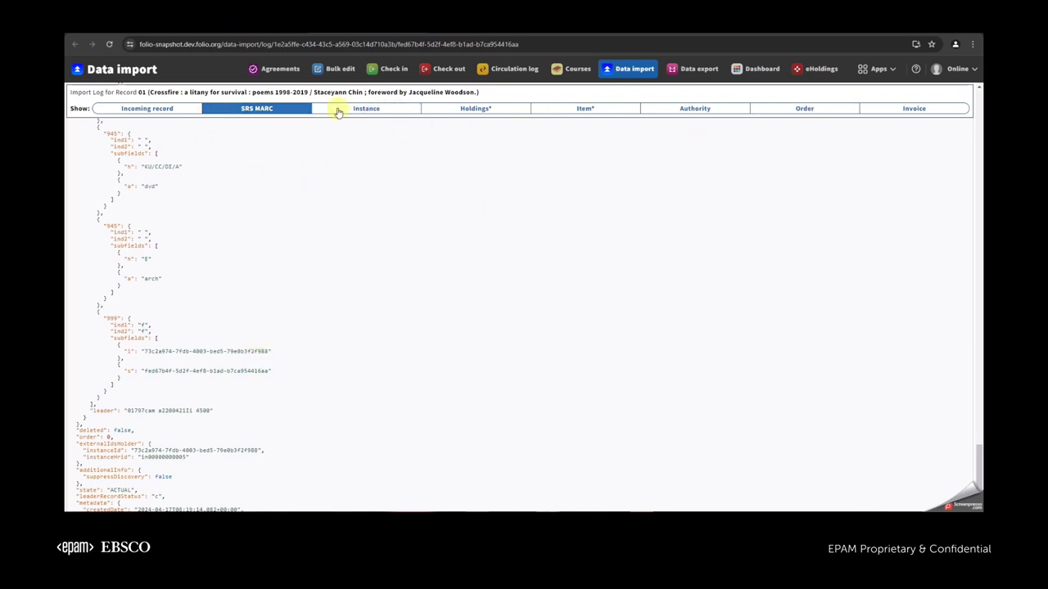
Review the Instance, Item (with its error), Holdings and Authority logs, then go back to the Data import logs
left_click(368, 108)
left_click(568, 107)
left_click(654, 111)
left_click(588, 103)
left_click(480, 107)
left_click(568, 108)
left_click(366, 108)
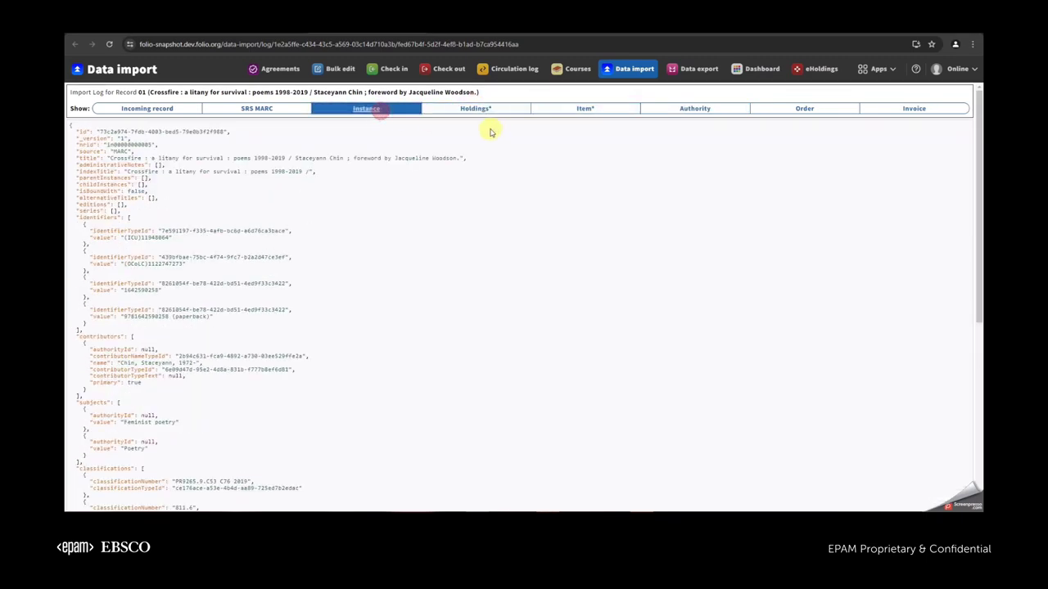
left_click(169, 109)
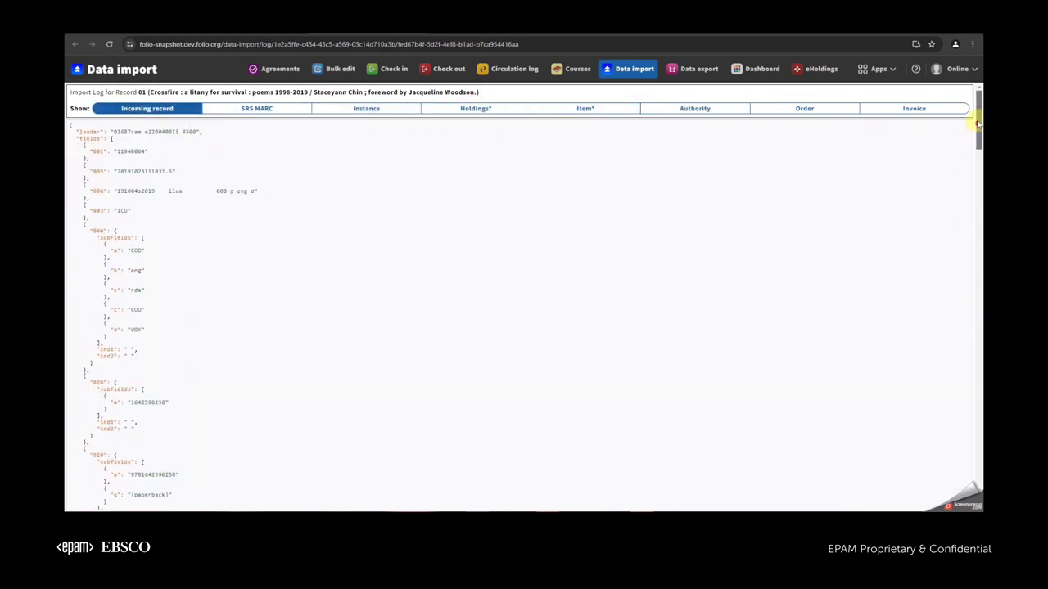
mouse_move(80, 131)
left_mouse_down()
mouse_move(218, 224)
mouse_move(90, 200)
mouse_move(82, 135)
left_mouse_up()
left_click(319, 238)
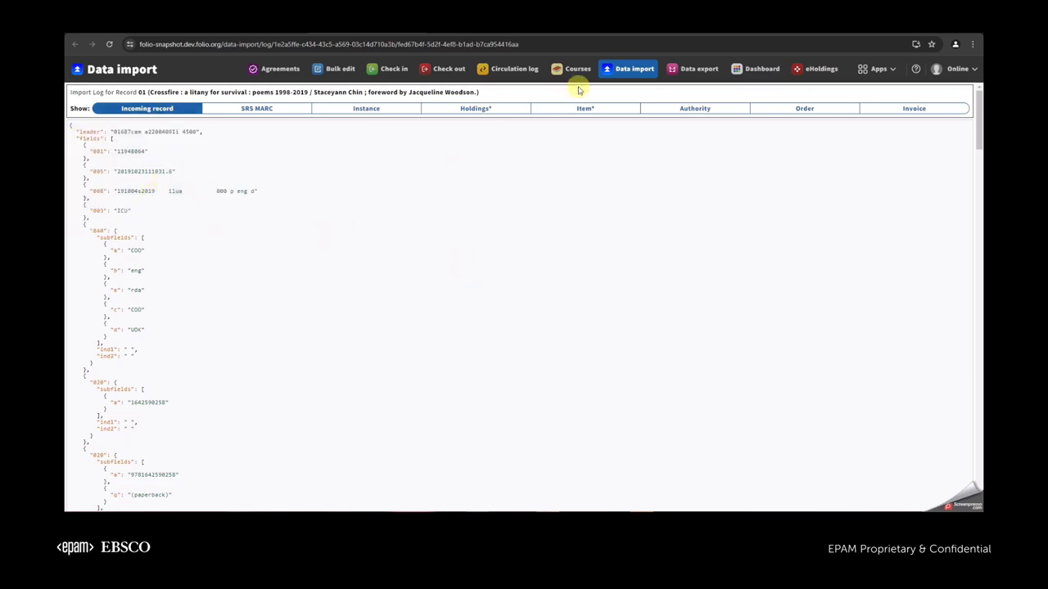
left_click(619, 72)
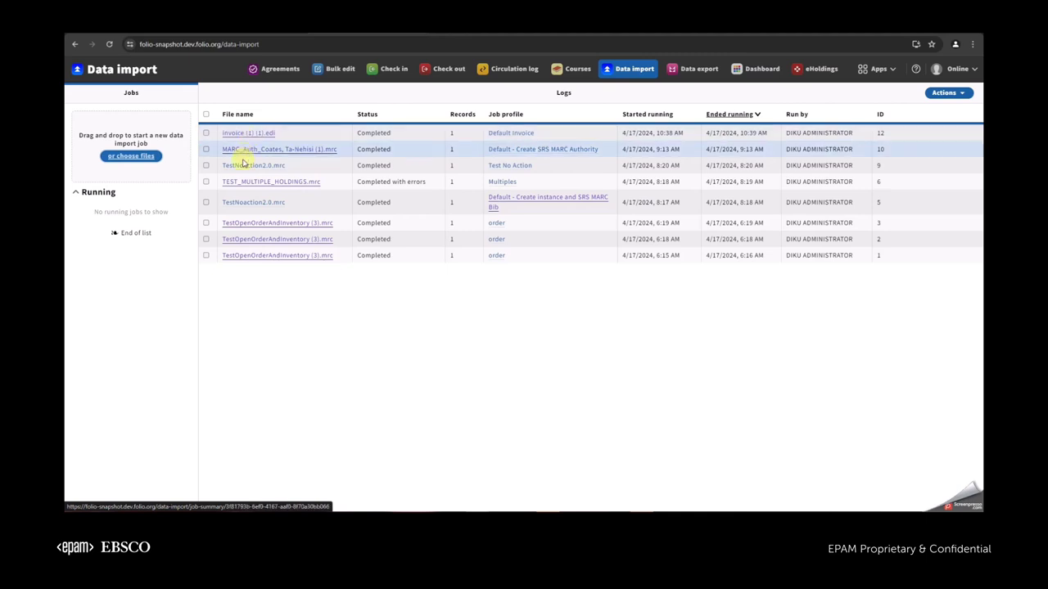
left_click(258, 224)
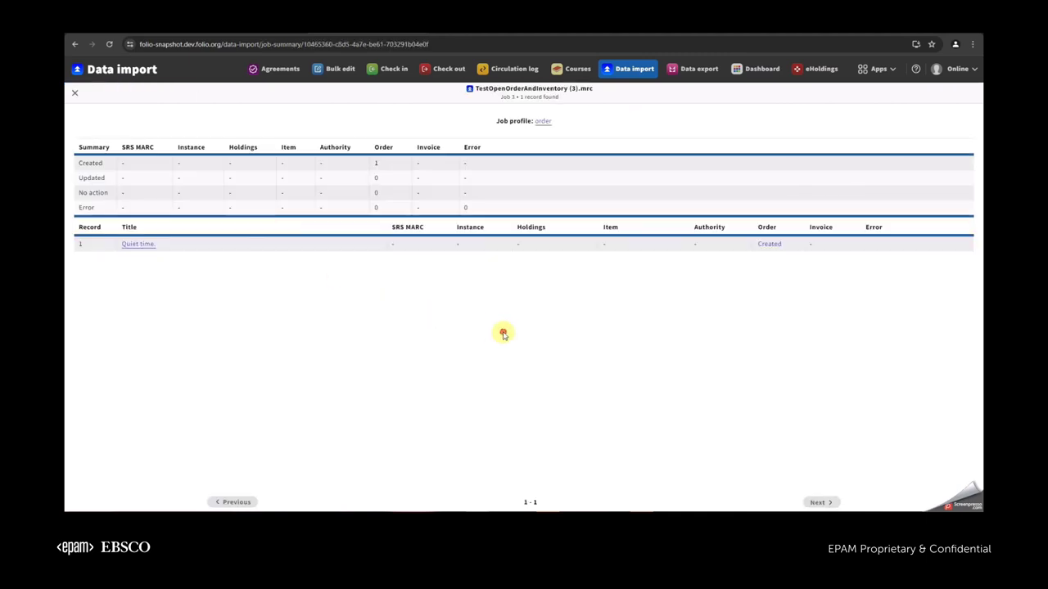
left_click(398, 274)
mouse_move(401, 275)
left_mouse_down()
mouse_move(393, 246)
mouse_move(392, 267)
left_mouse_up()
left_click(393, 267)
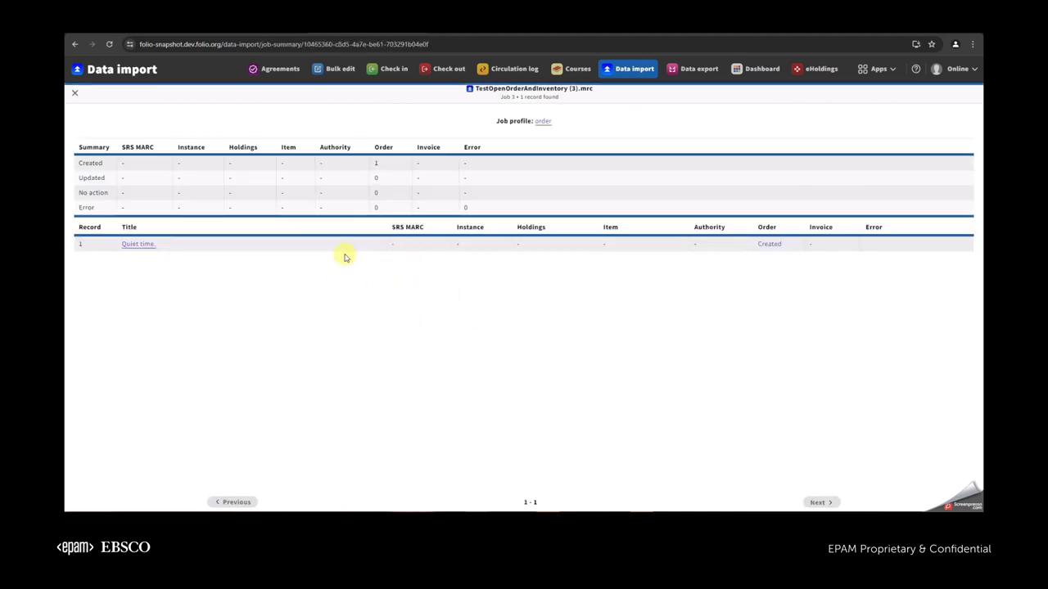
left_click(138, 244)
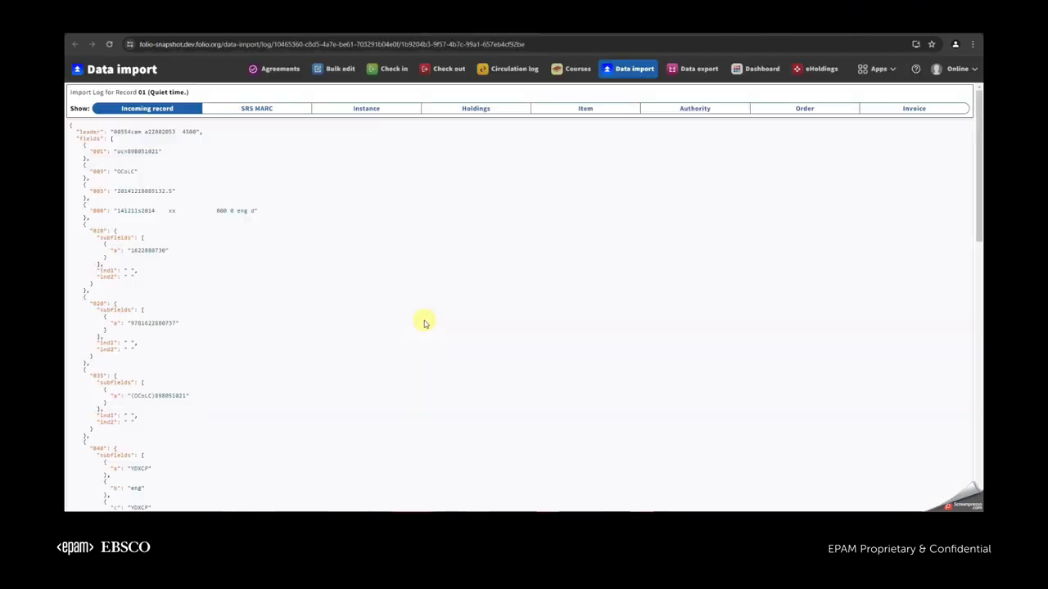
left_click(262, 108)
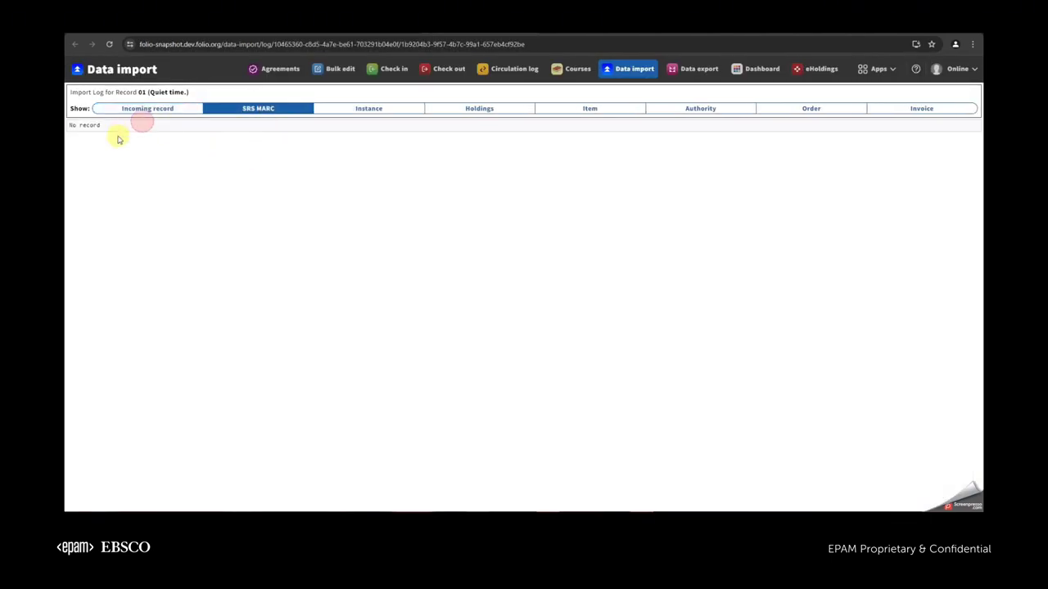
left_click_drag(106, 126, 69, 126)
left_click(160, 192)
key("alt+Left")
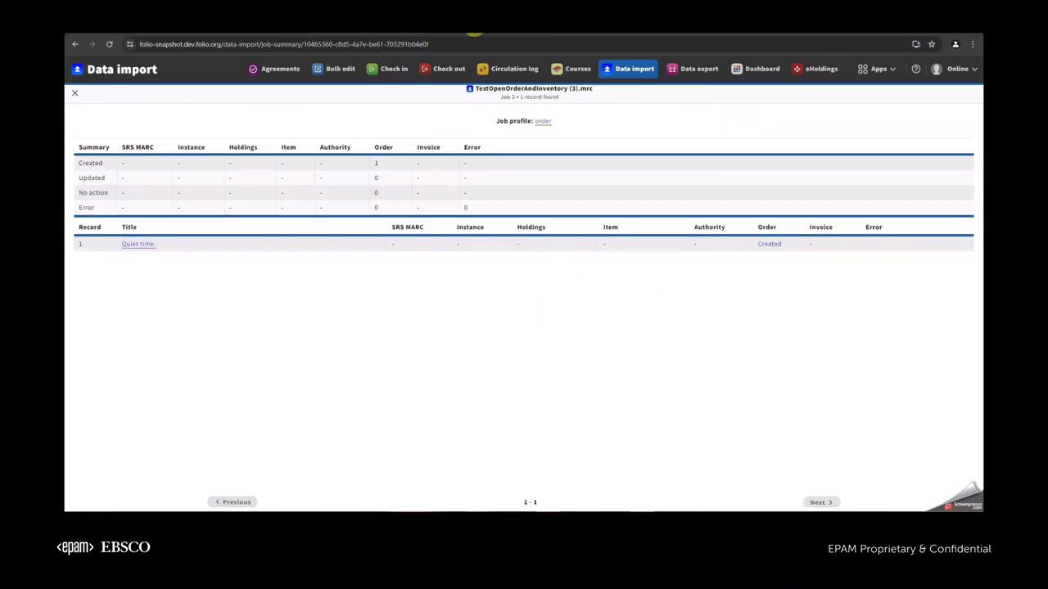
key("alt+Right")
left_click(828, 110)
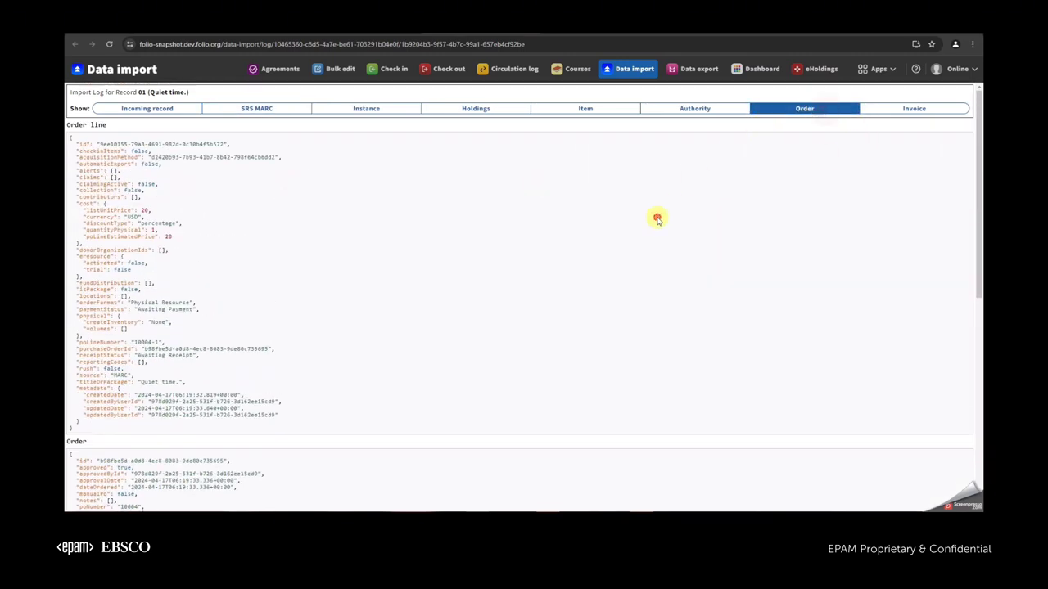
left_click(151, 108)
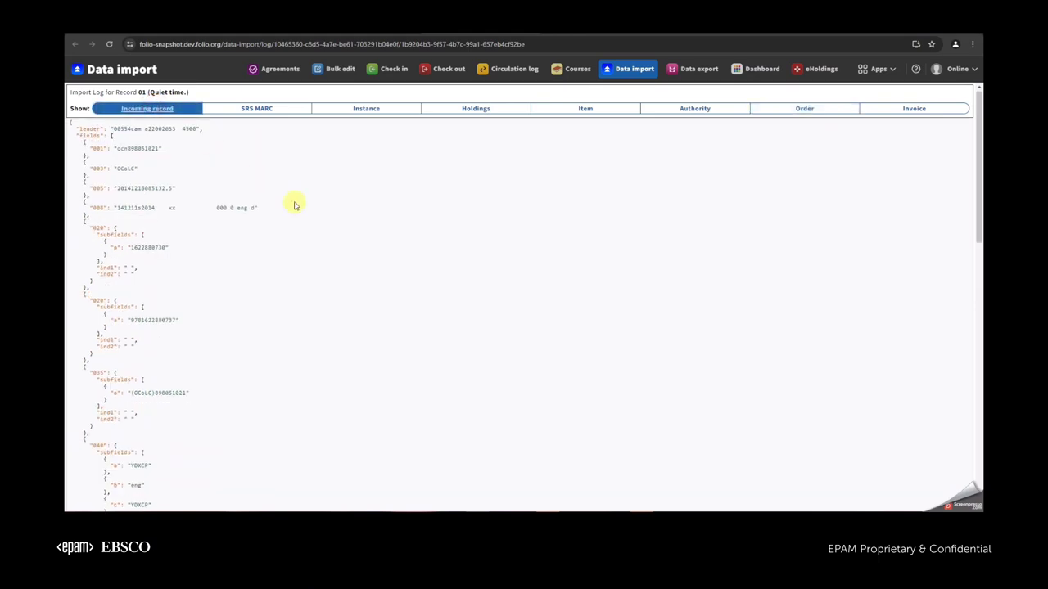
left_click_drag(288, 212, 75, 129)
left_click(227, 223)
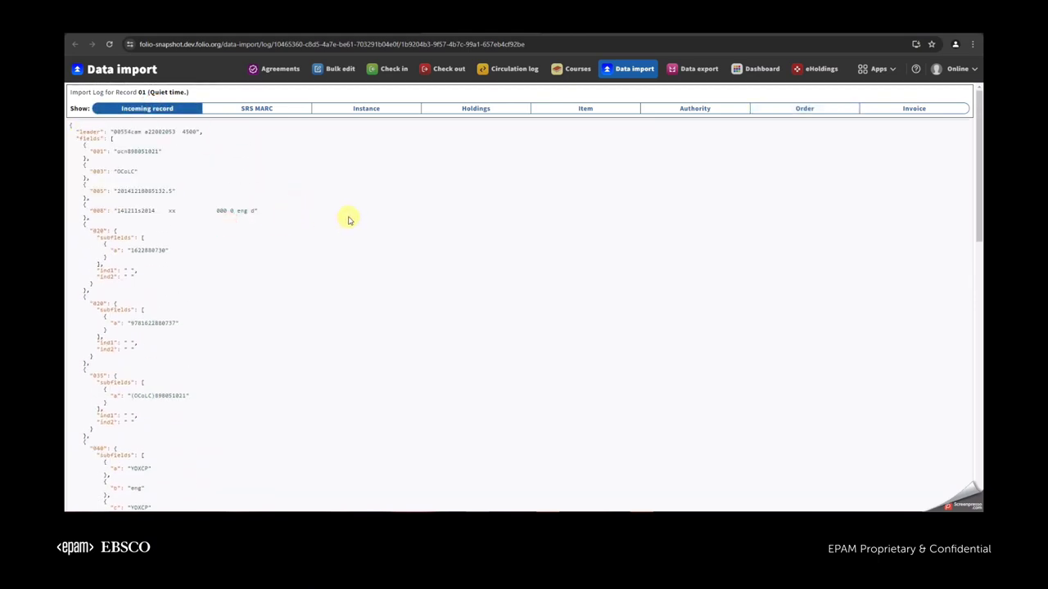
scroll(339, 205, "down", 3)
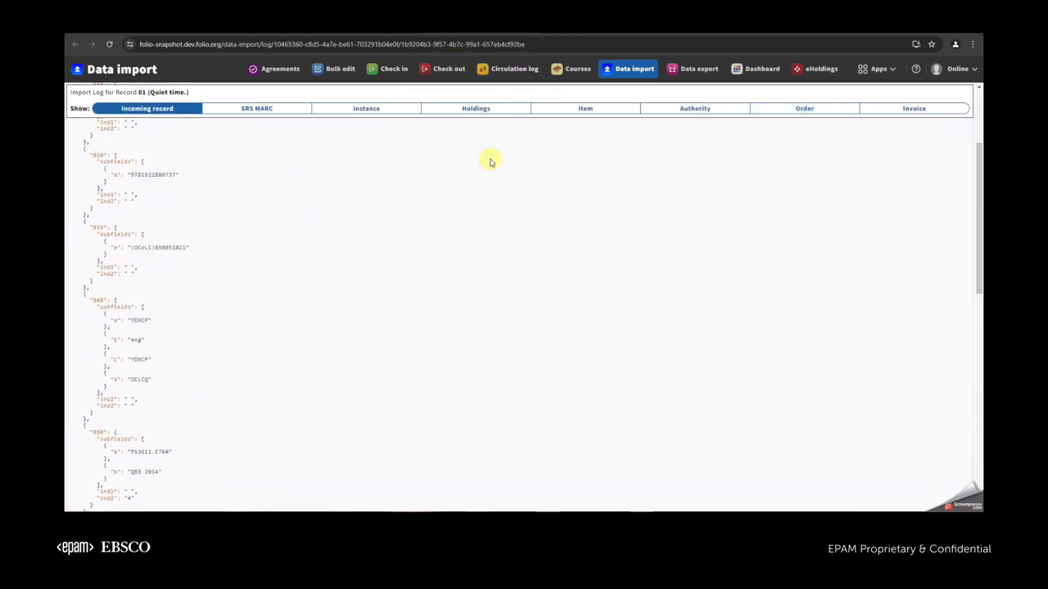
key("alt+Left")
left_click(619, 68)
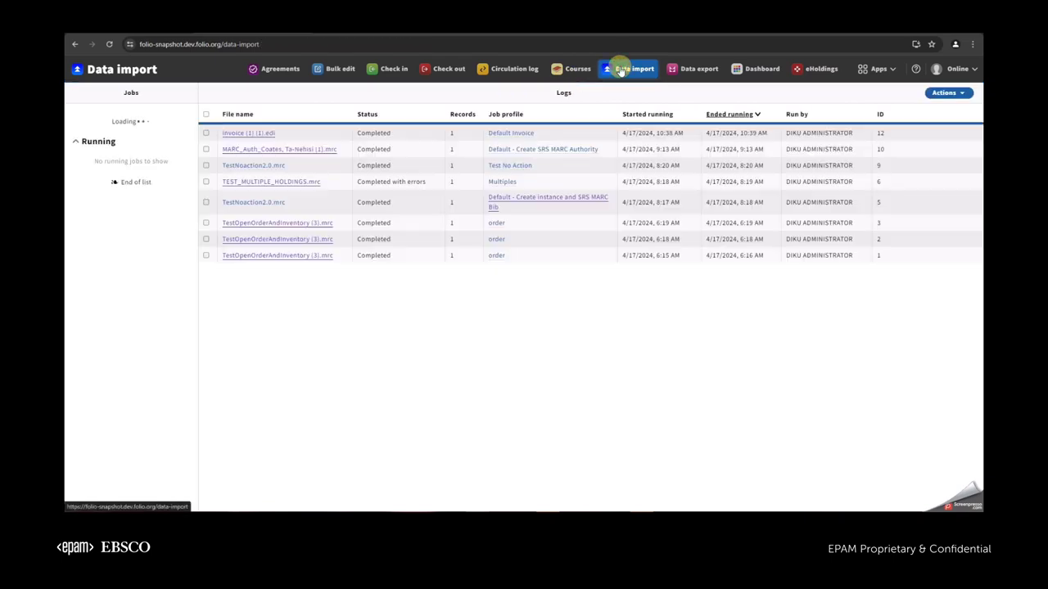
Open the import log of the invoice record from the invoice (1) (1).edi job summary
left_click(241, 133)
left_click(161, 244)
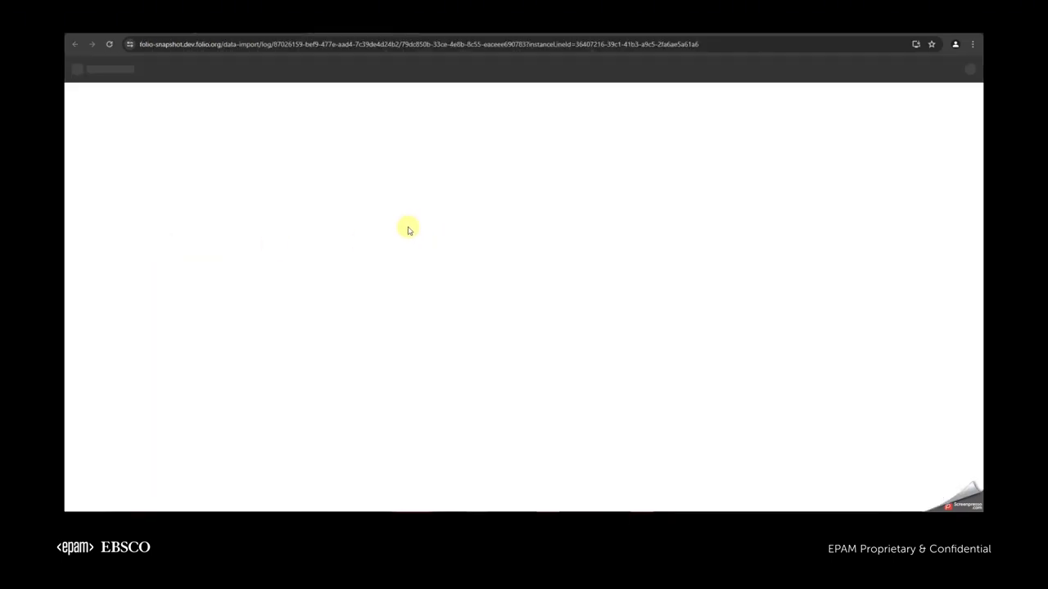
left_click_drag(977, 109, 975, 86)
left_click_drag(75, 130, 388, 382)
left_click(337, 303)
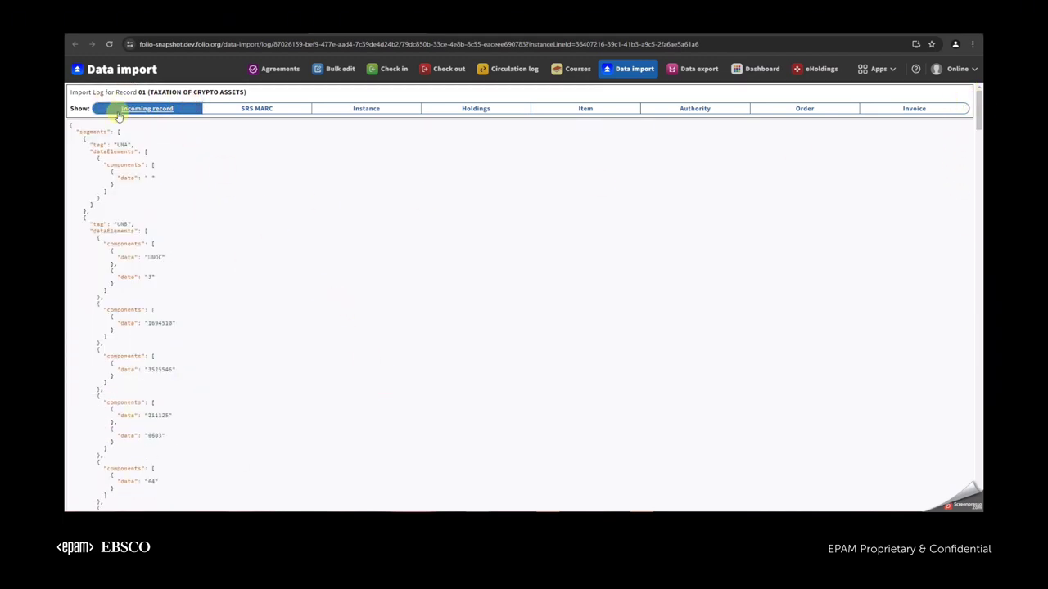
Check the record's Invoice, SRS MARC and Order data, then close the job summary
left_click(908, 111)
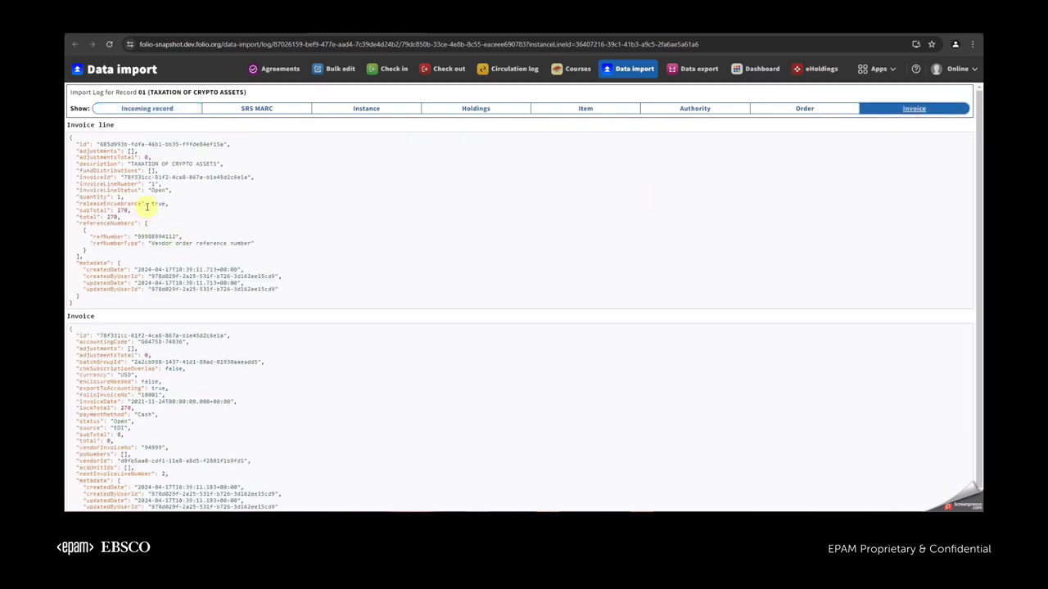
left_click(248, 108)
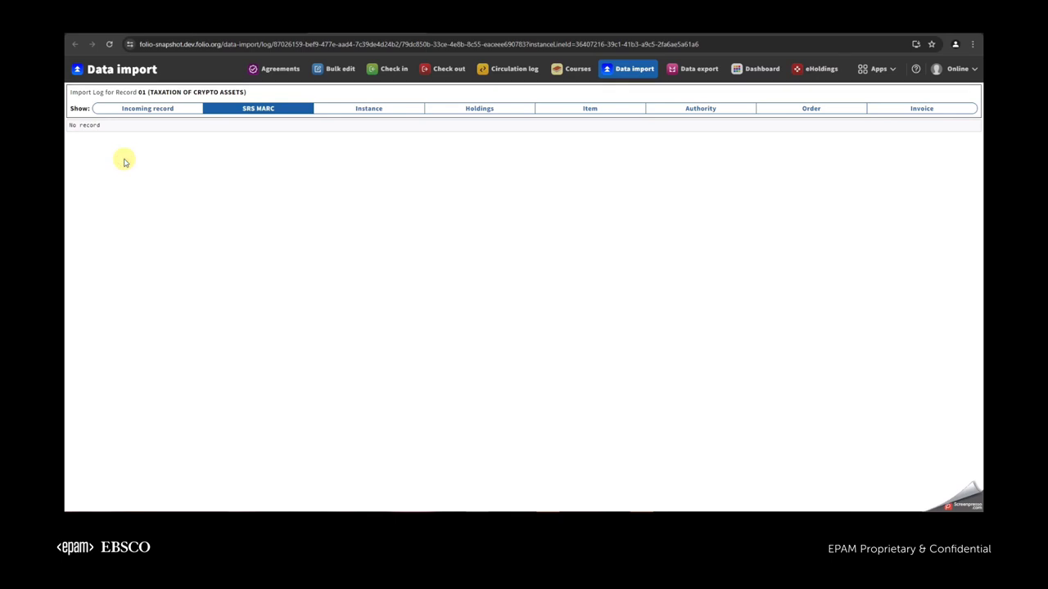
left_click(769, 108)
key("alt+Left")
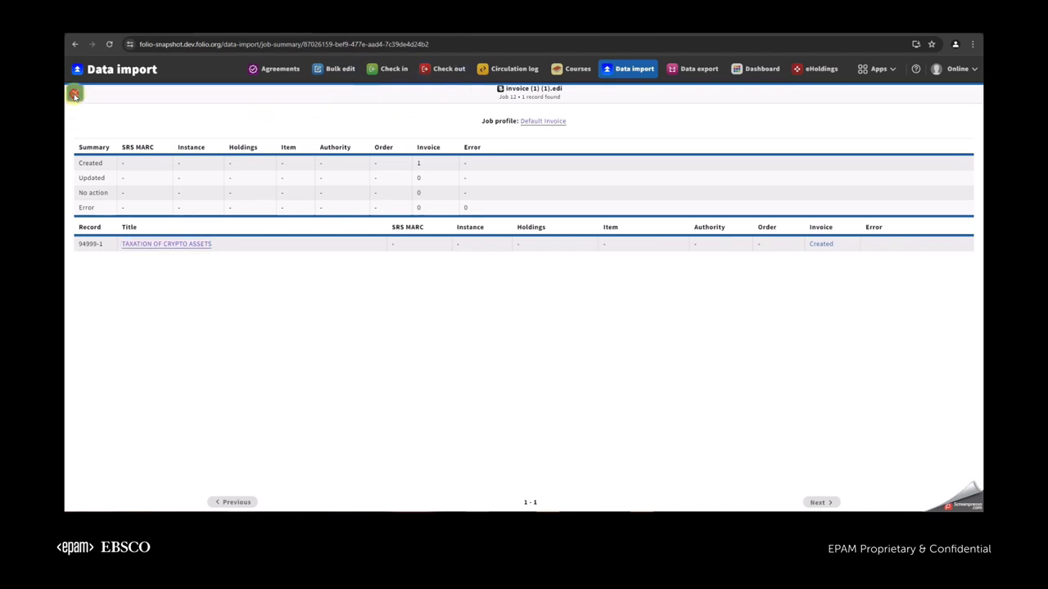
left_click(75, 93)
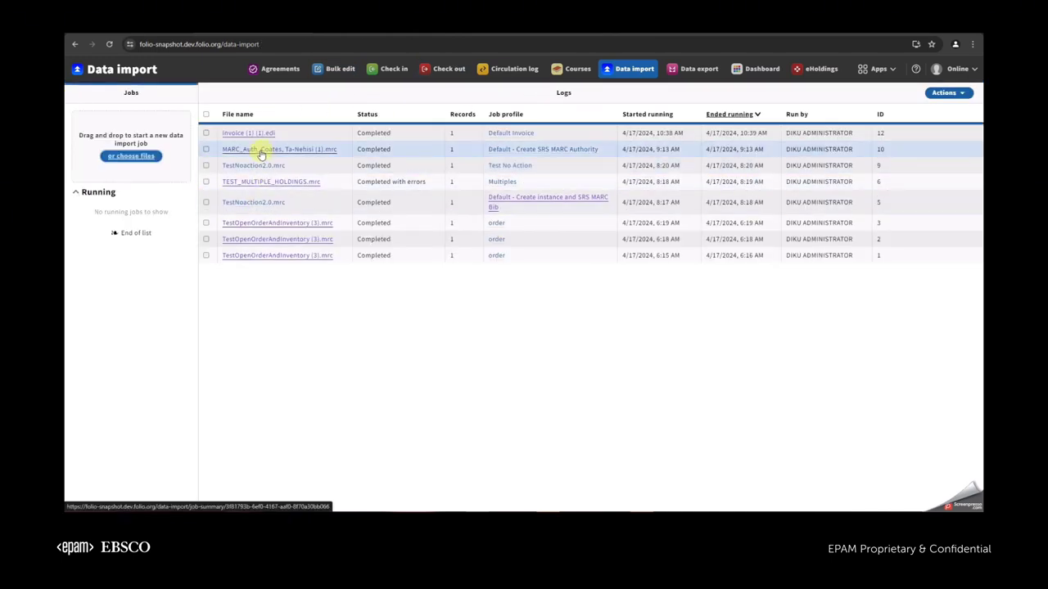
Open the MARC authority import's record log and check its SRS MARC, Instance and Item data
left_click(259, 150)
double_click(421, 246)
left_click(424, 247)
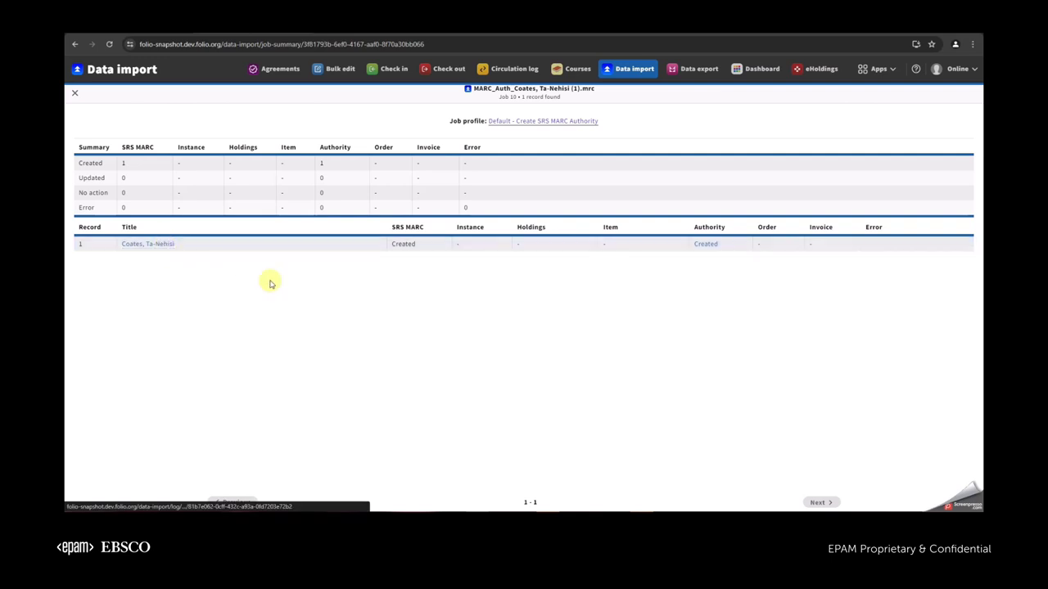
left_click(152, 244)
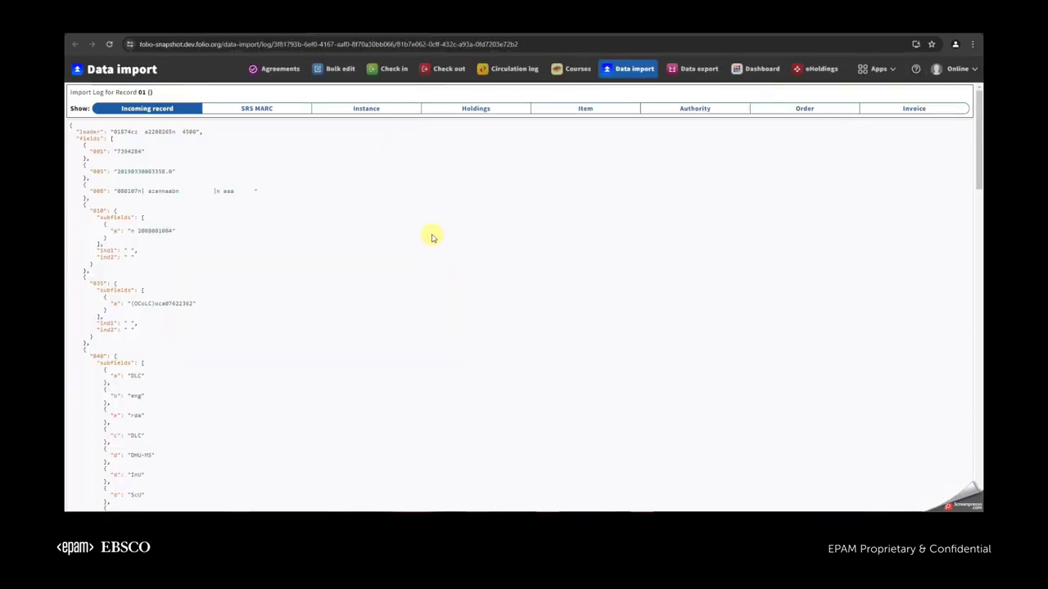
left_click(256, 108)
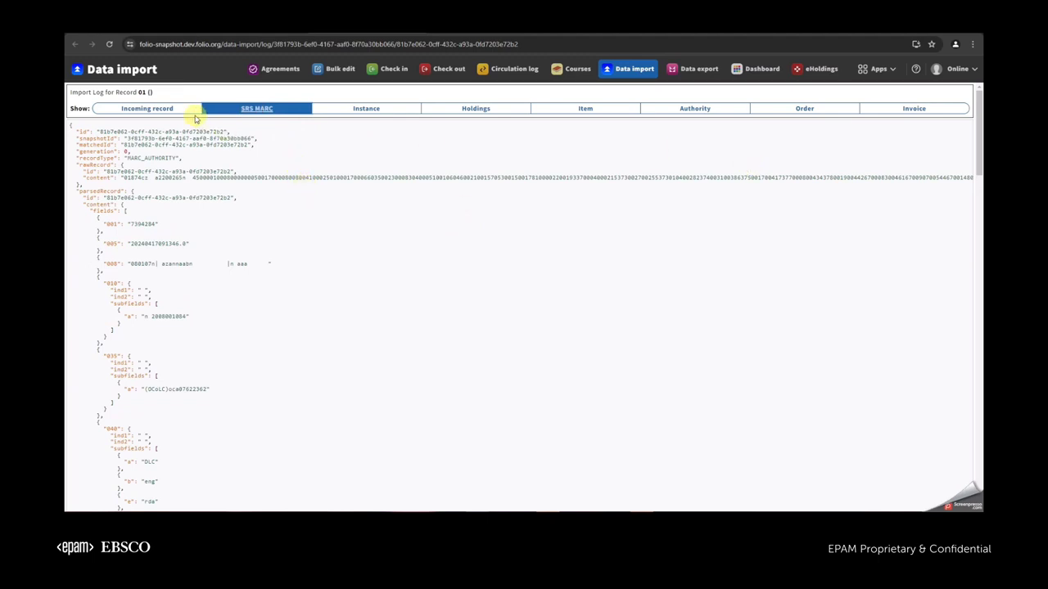
left_click(377, 108)
left_click(596, 110)
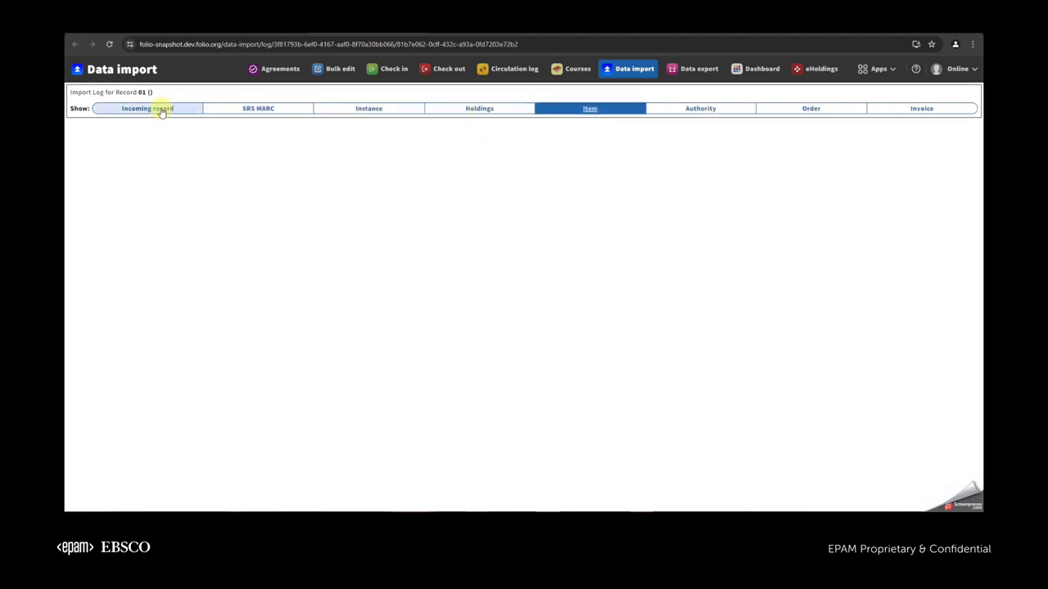
Inspect the created authority record JSON, then compare the incoming and SRS MARC records
left_click(687, 113)
left_click_drag(324, 288, 297, 280)
key("ctrl+a")
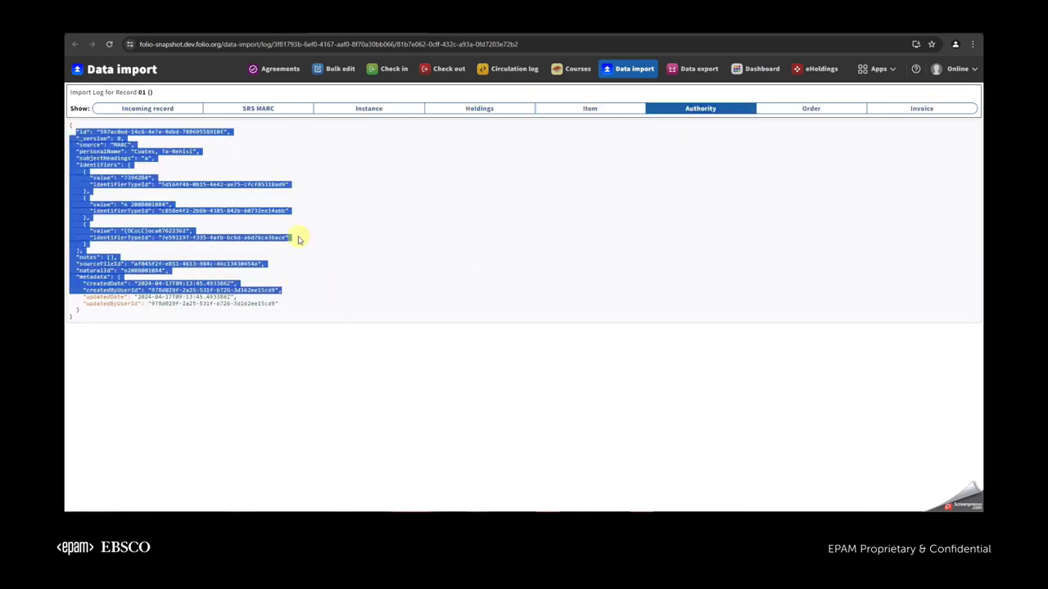
left_click(167, 108)
mouse_move(976, 133)
left_mouse_down()
mouse_move(978, 295)
mouse_move(978, 135)
left_mouse_up()
left_click(478, 206)
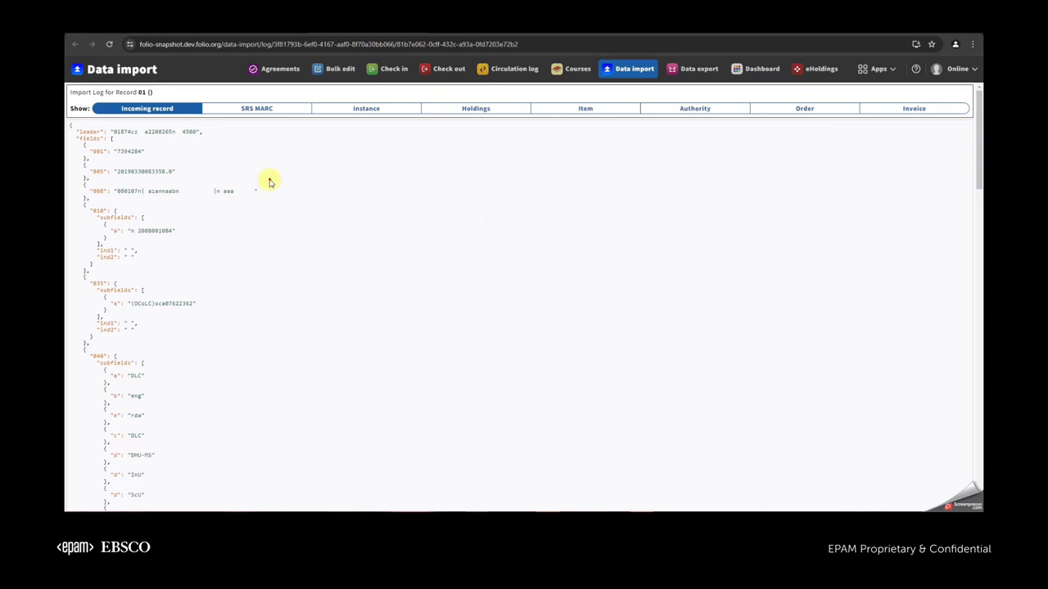
left_click(239, 111)
left_click_drag(73, 131, 94, 203)
left_click(292, 258)
left_click(211, 263)
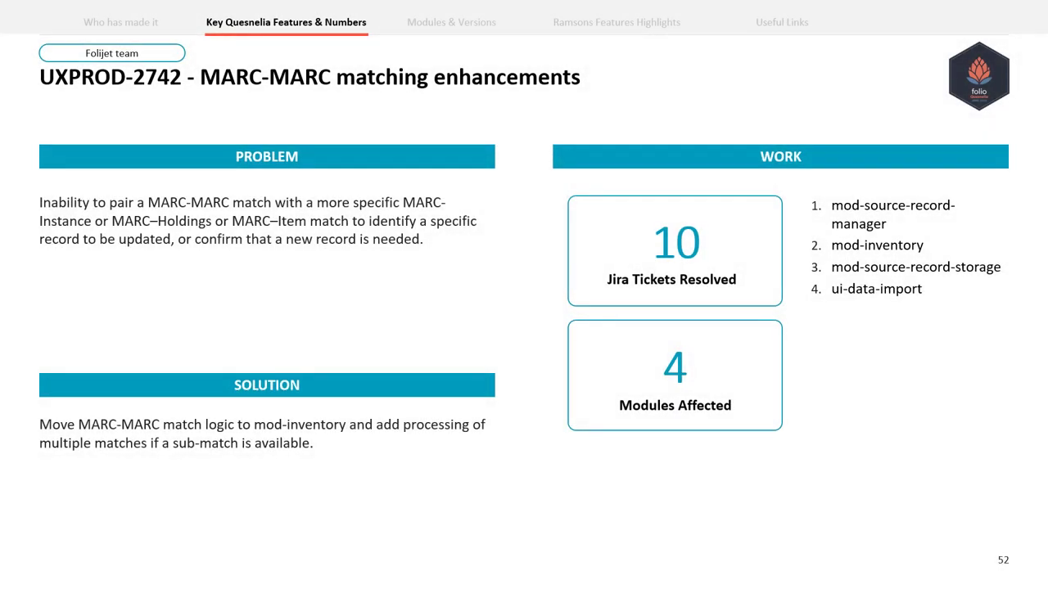
Advance two slides past the UXPROD-2742 MARC-MARC Matching Enhancements title to the demo
key("Right")
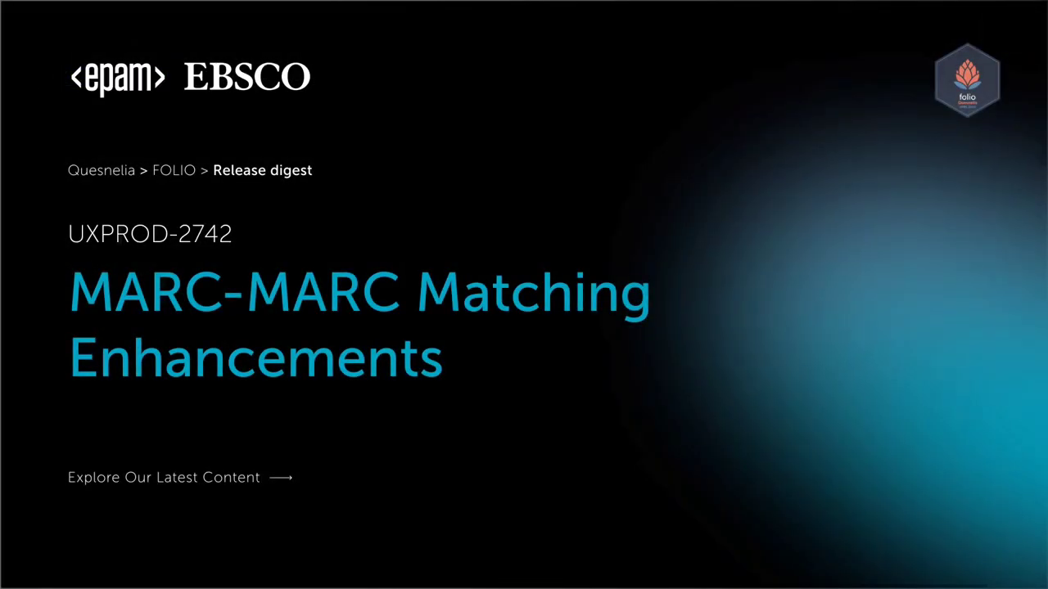
key("Right")
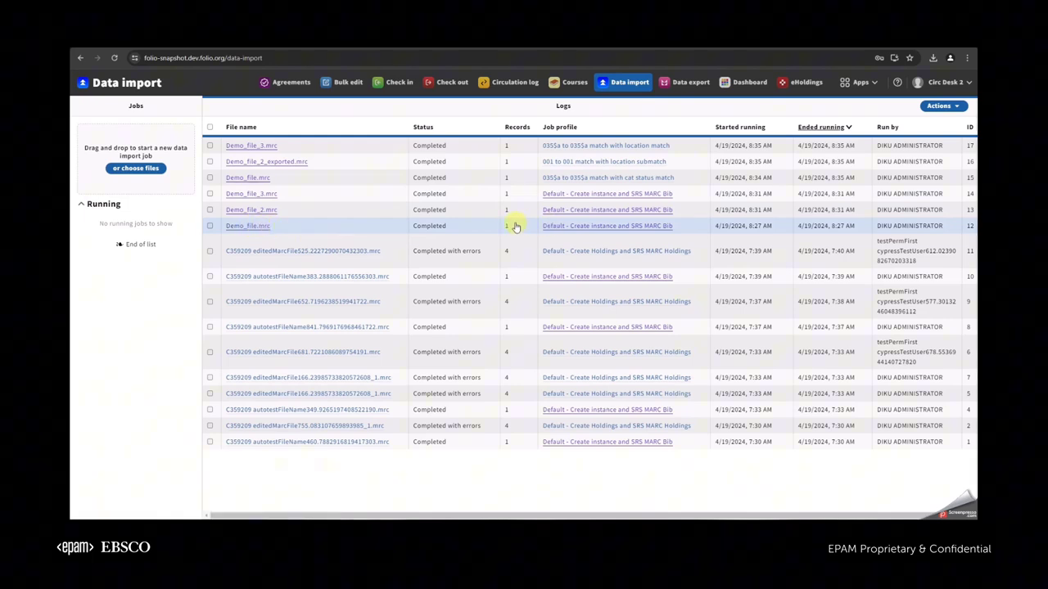
View the instance created by Demo_file.mrc job 12 in Inventory, noting its Cataloged status
left_click(249, 225)
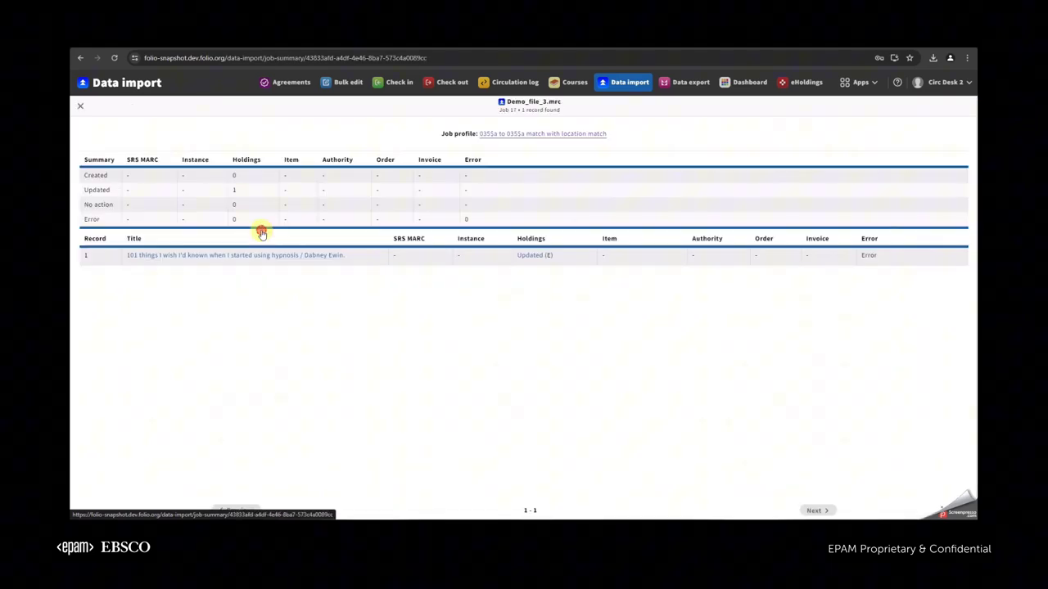
left_click(80, 105)
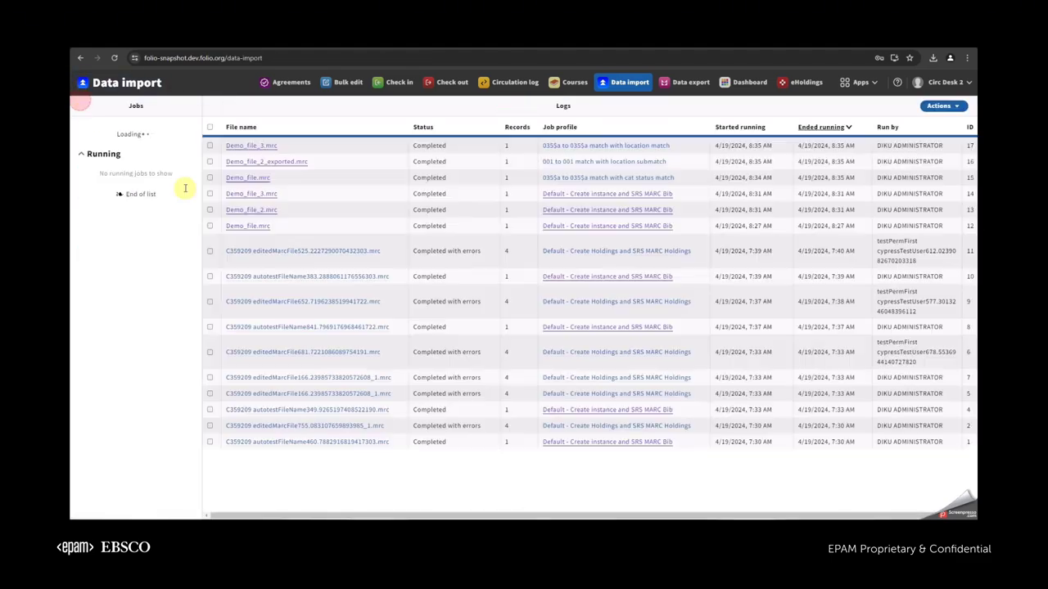
left_click(248, 221)
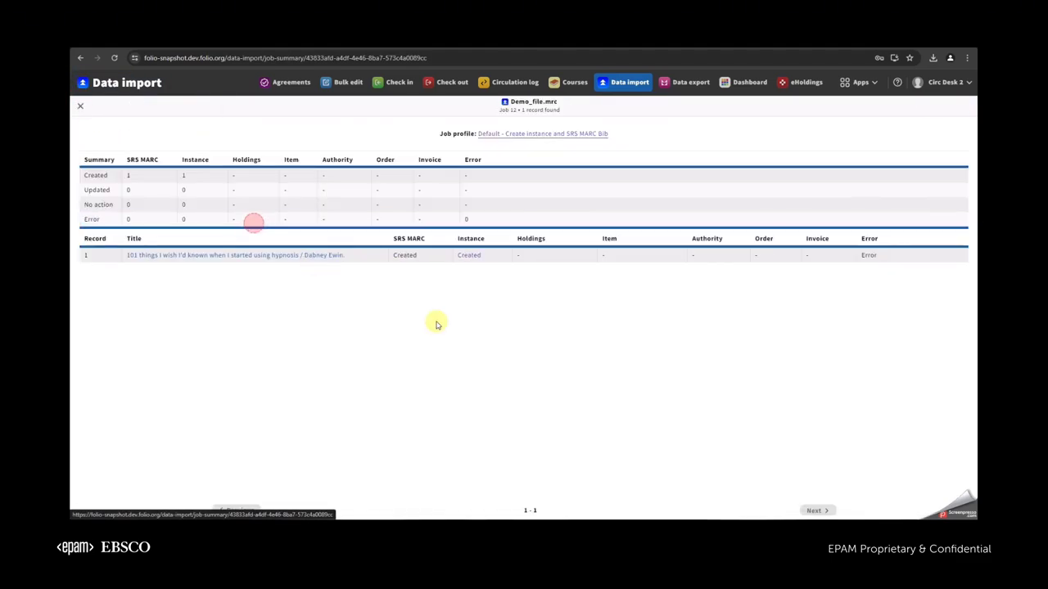
left_click(468, 259)
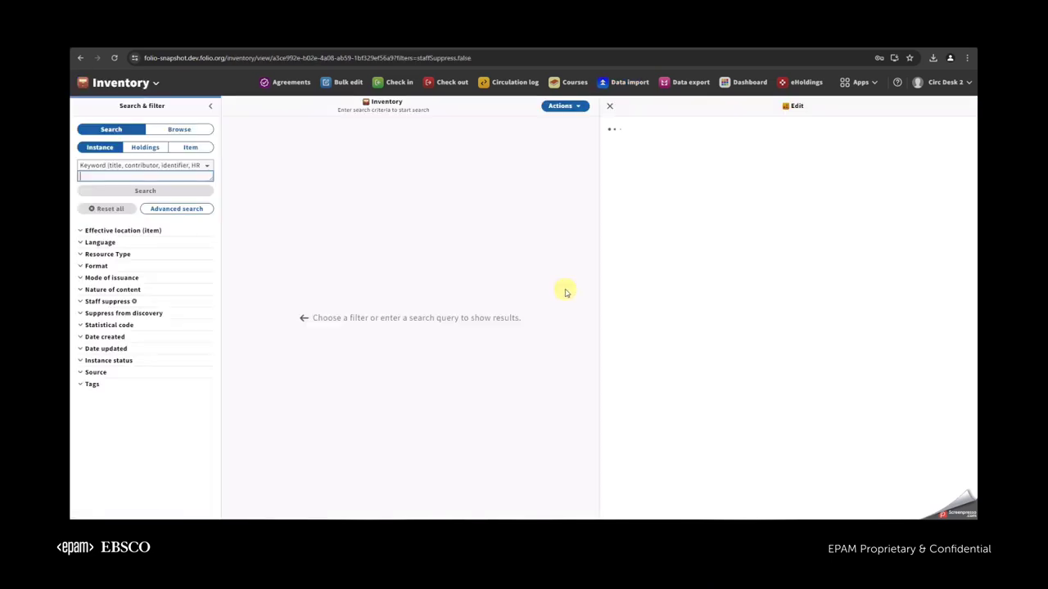
left_click_drag(685, 264, 655, 260)
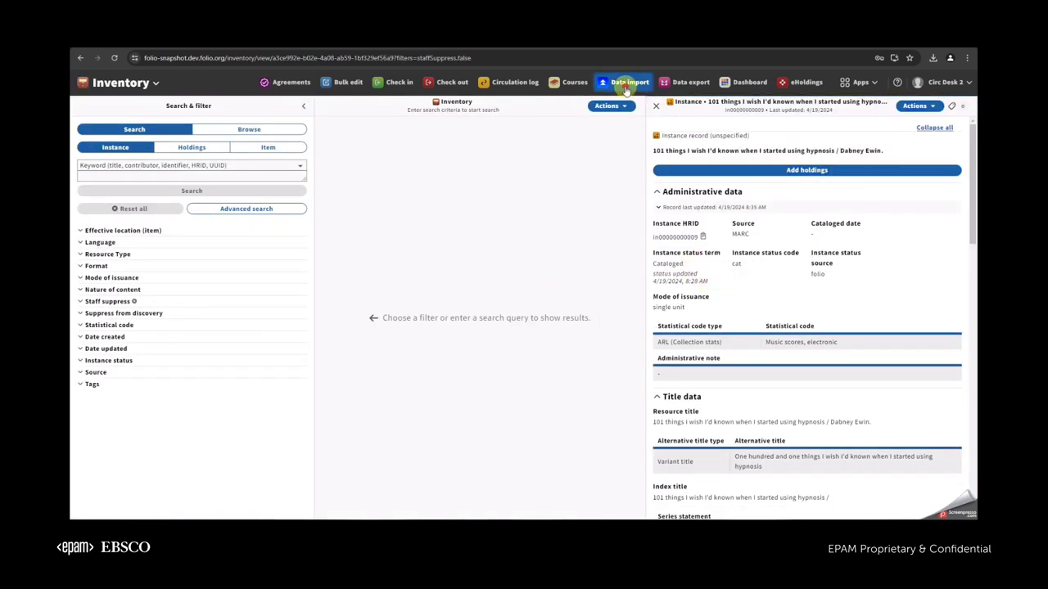
left_click(622, 82)
View the instances created by Demo_file_2.mrc, with its Annex holdings, and Demo_file_3.mrc job 14
left_click(252, 209)
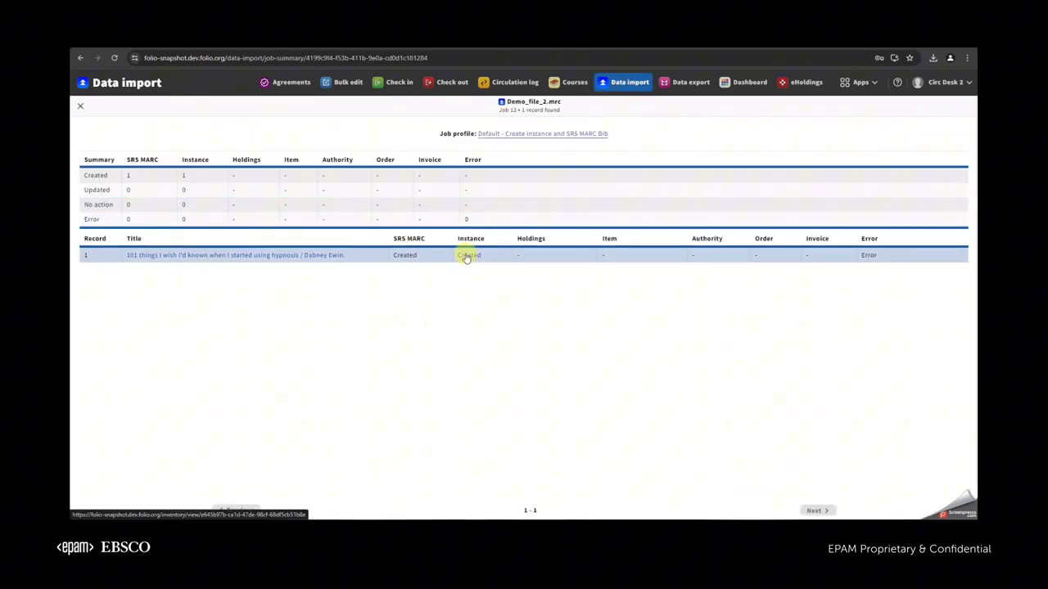
left_click(469, 254)
left_click(726, 175)
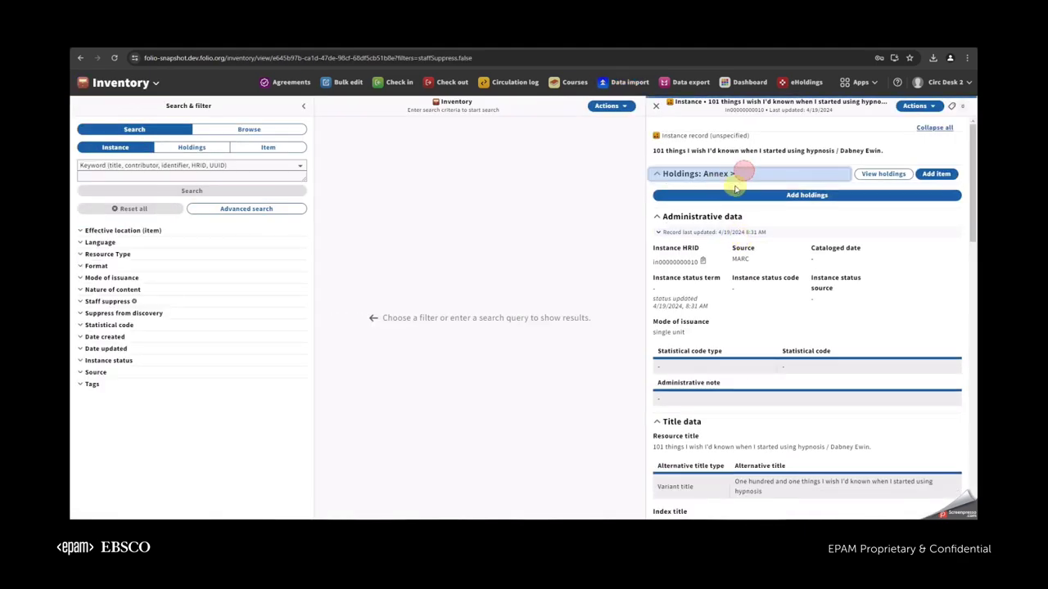
left_click(625, 82)
left_click(255, 194)
left_click(480, 257)
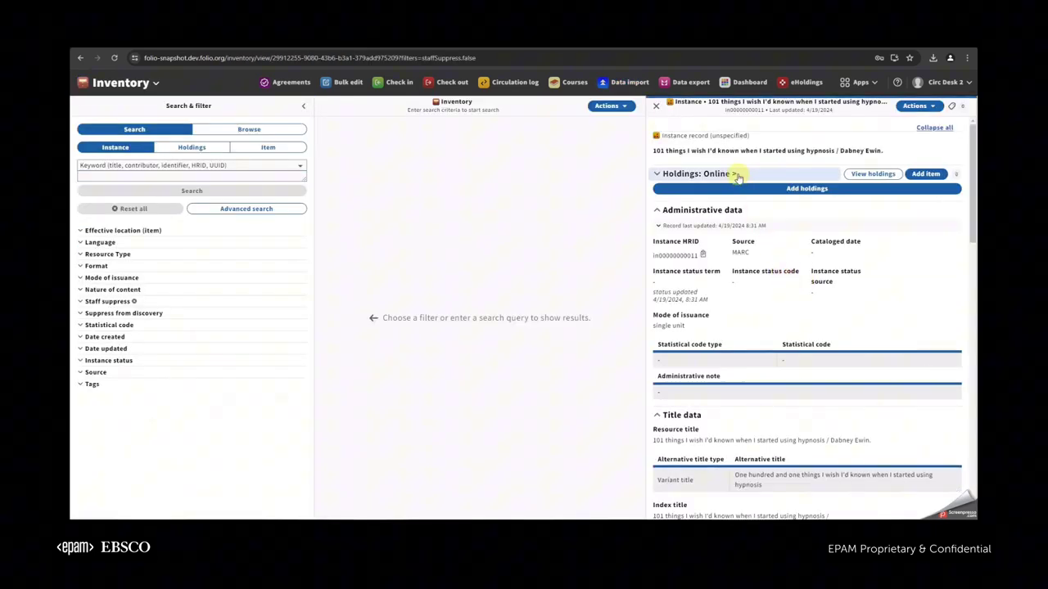
left_click(623, 82)
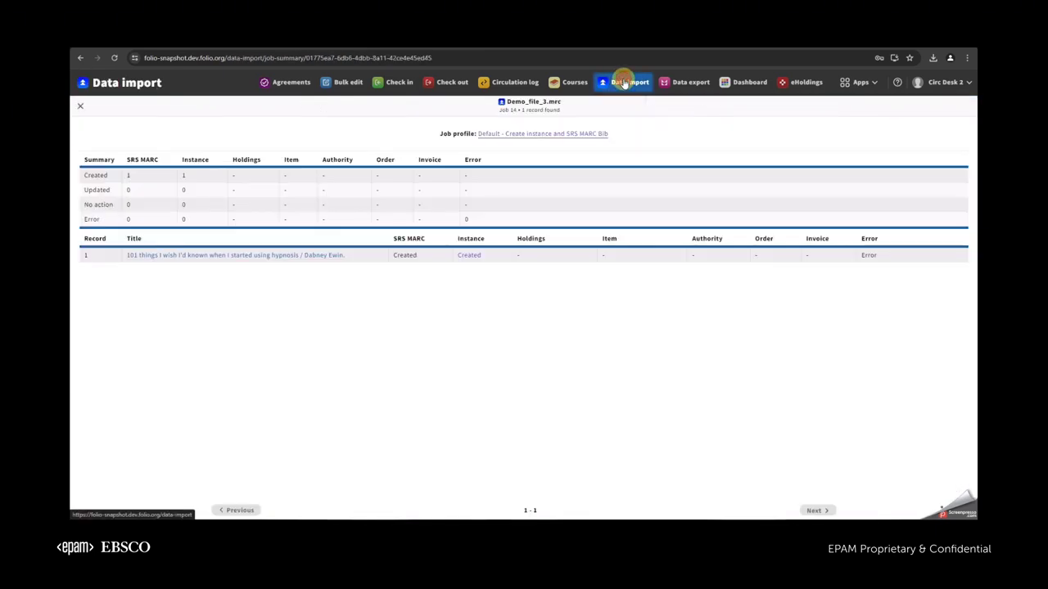
left_click(624, 82)
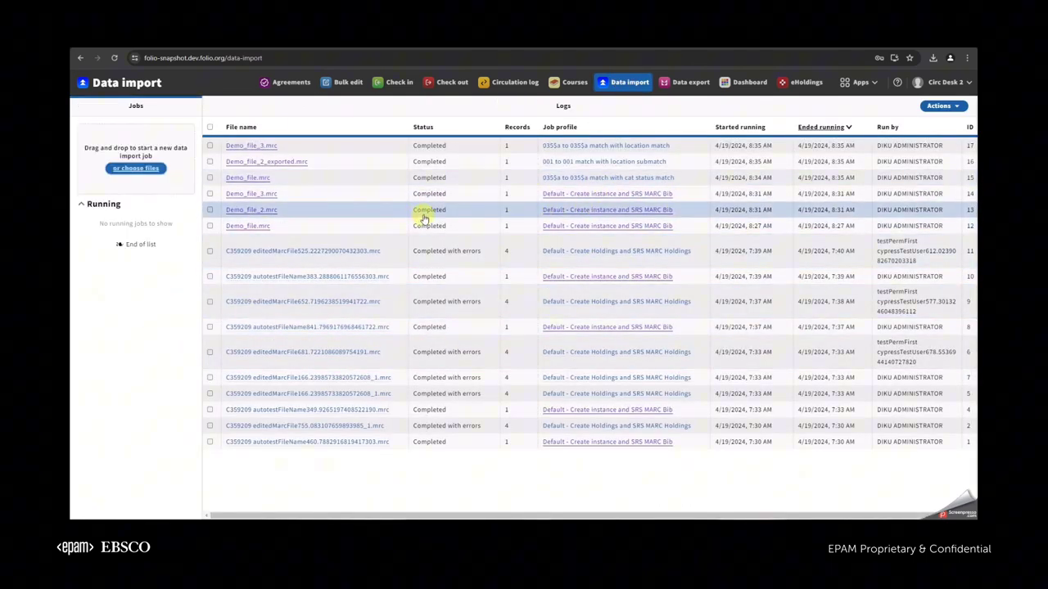
Review the cat status match job profile: 035$a to 035$a match with an Instance status Cataloged submatch
left_click(626, 180)
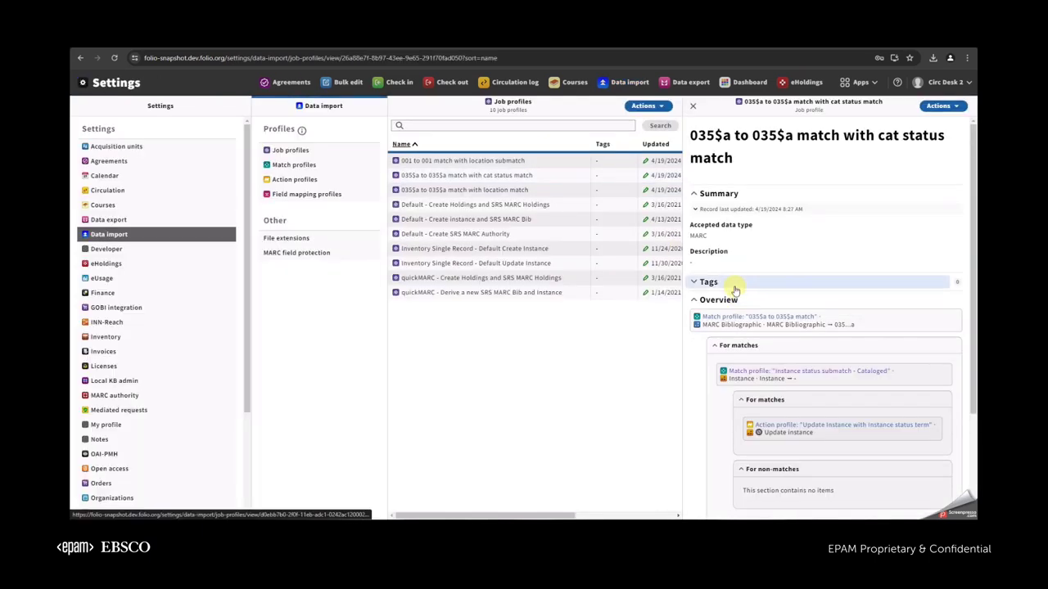
scroll(819, 188, "down", 2)
left_click_drag(821, 180, 743, 180)
left_click_drag(897, 235, 731, 233)
left_click(883, 256)
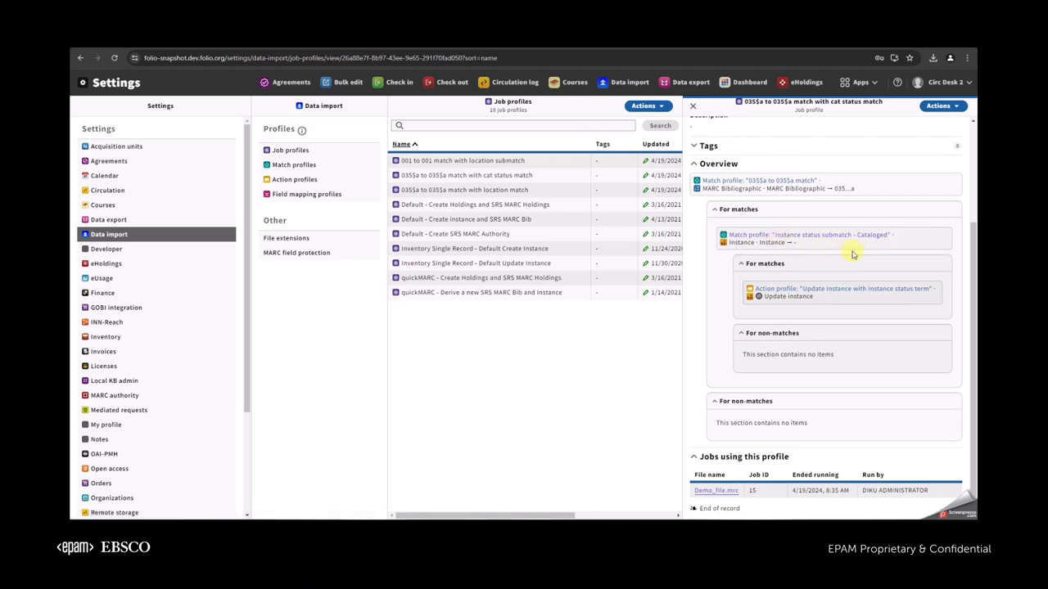
left_click_drag(856, 234, 851, 234)
left_click(851, 253)
left_click(881, 311)
Review the '001 to 001 match with location submatch' profile and its Update holdings with holdings type action
left_click(630, 82)
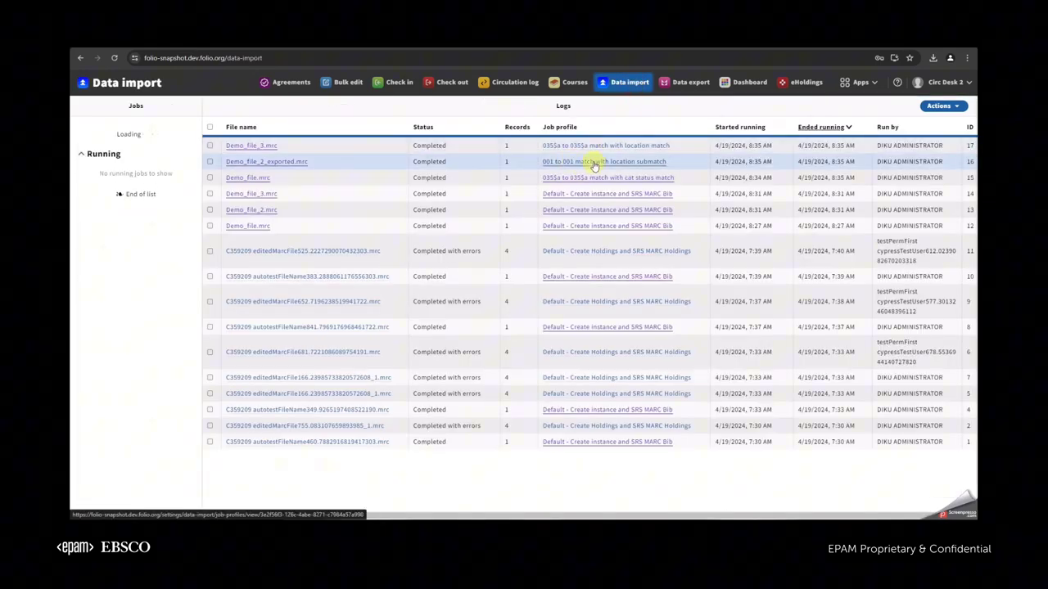
left_click(593, 162)
scroll(846, 303, "down", 3)
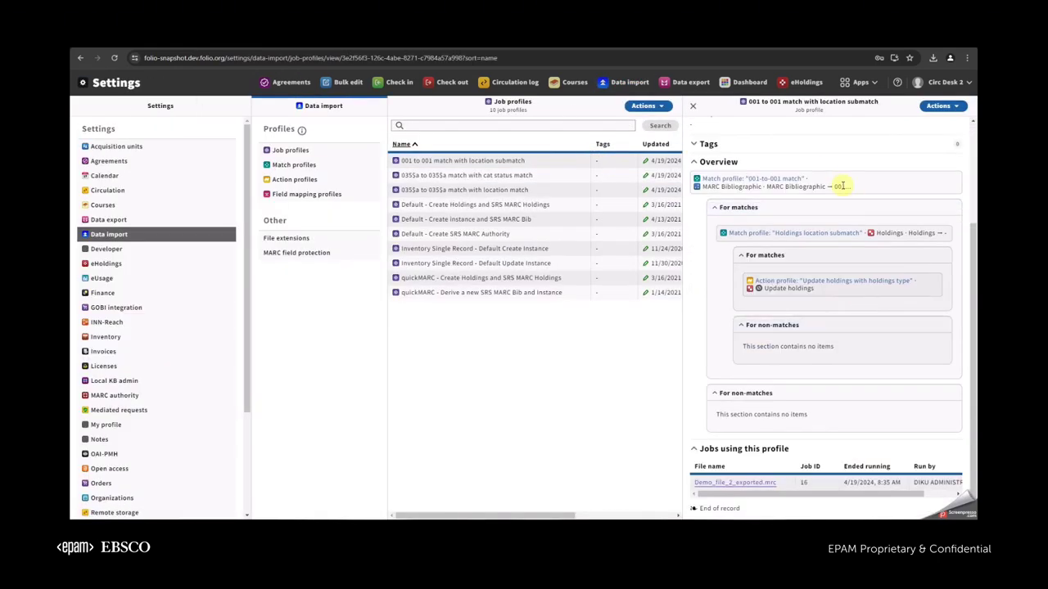
left_click_drag(810, 179, 717, 179)
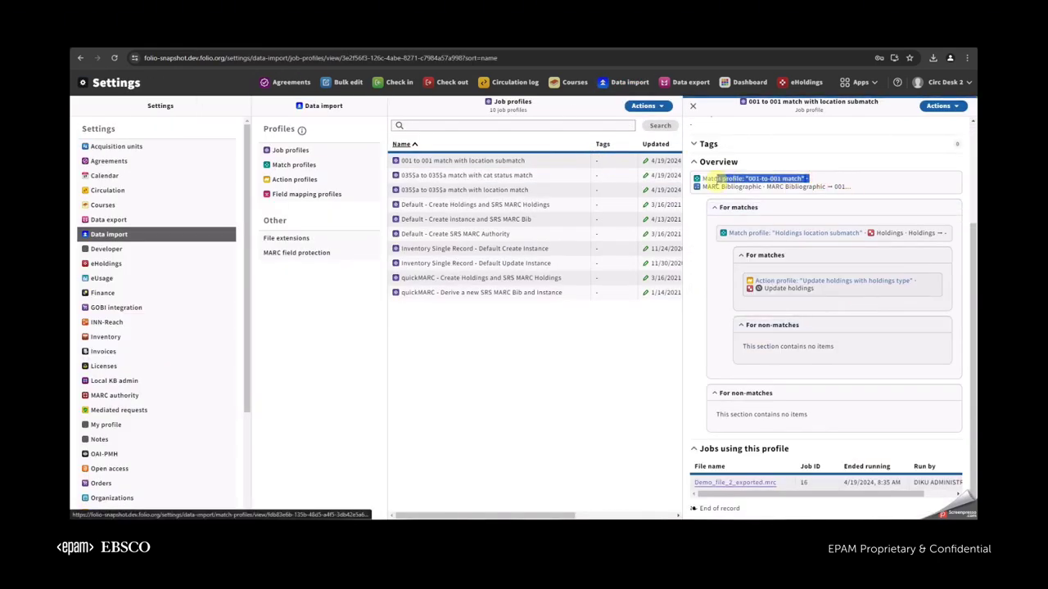
left_click(831, 132)
left_click_drag(917, 233, 773, 234)
left_click(843, 308)
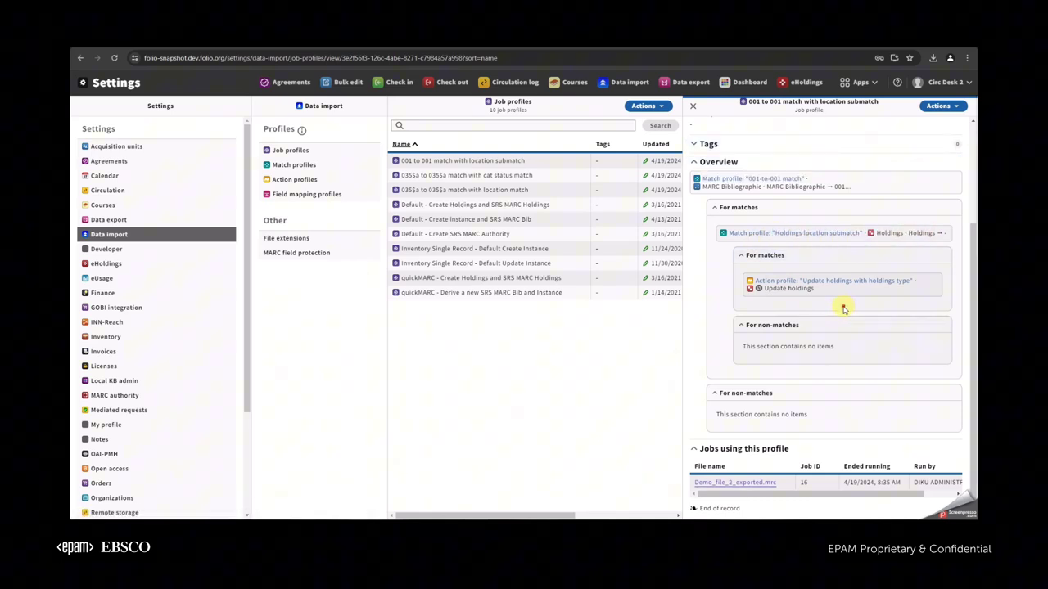
left_click_drag(919, 281, 801, 281)
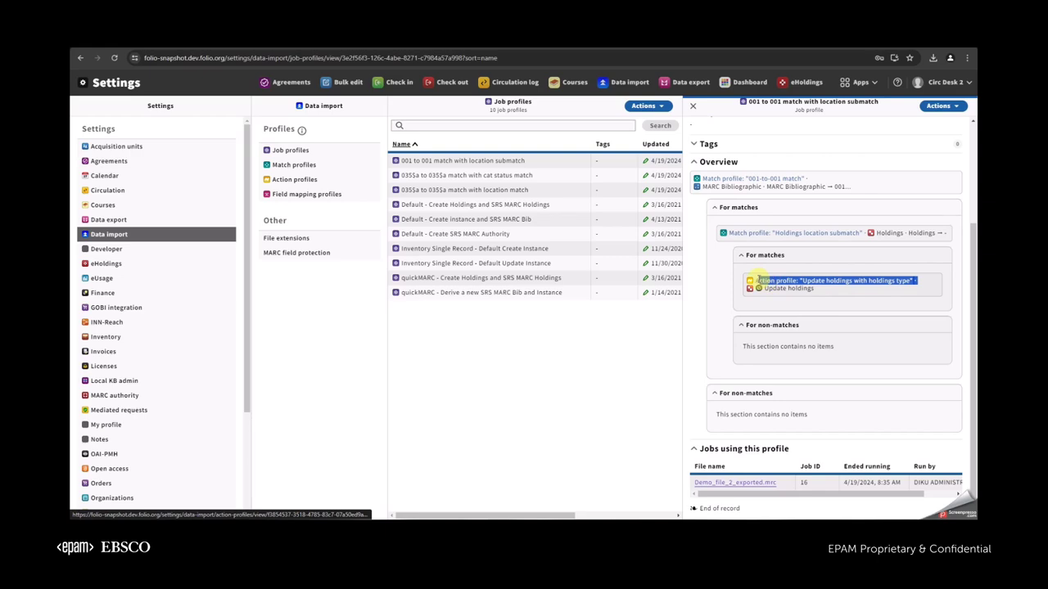
left_click(825, 306)
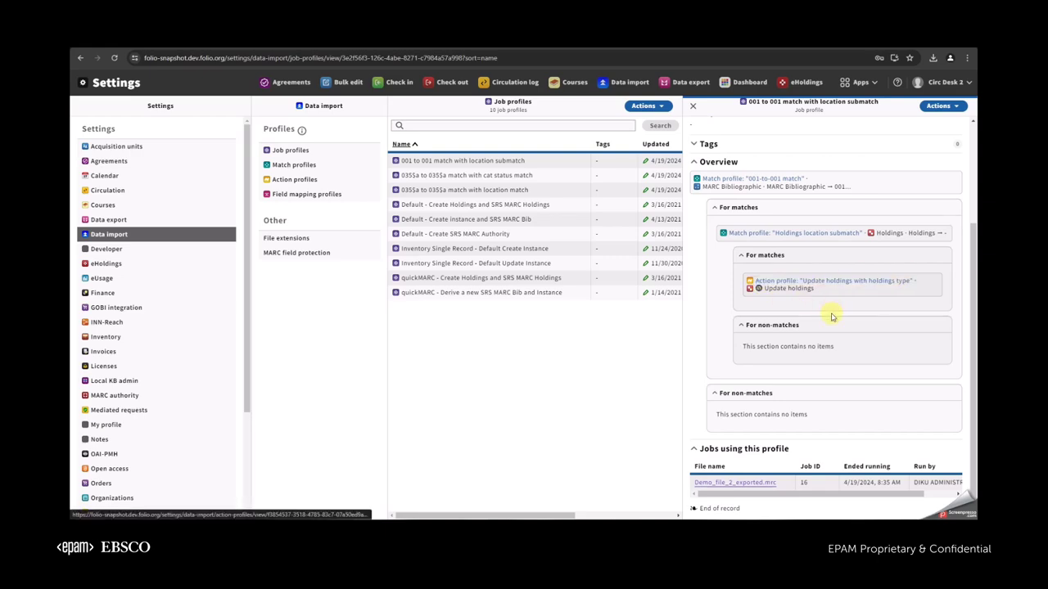
left_click_drag(918, 281, 825, 282)
left_click(629, 88)
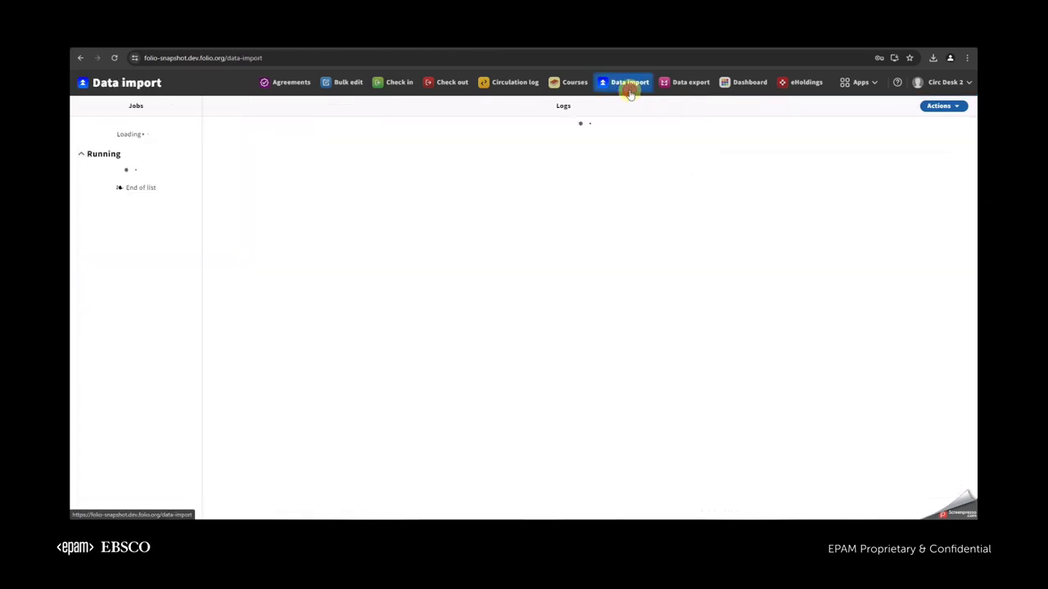
left_click(565, 143)
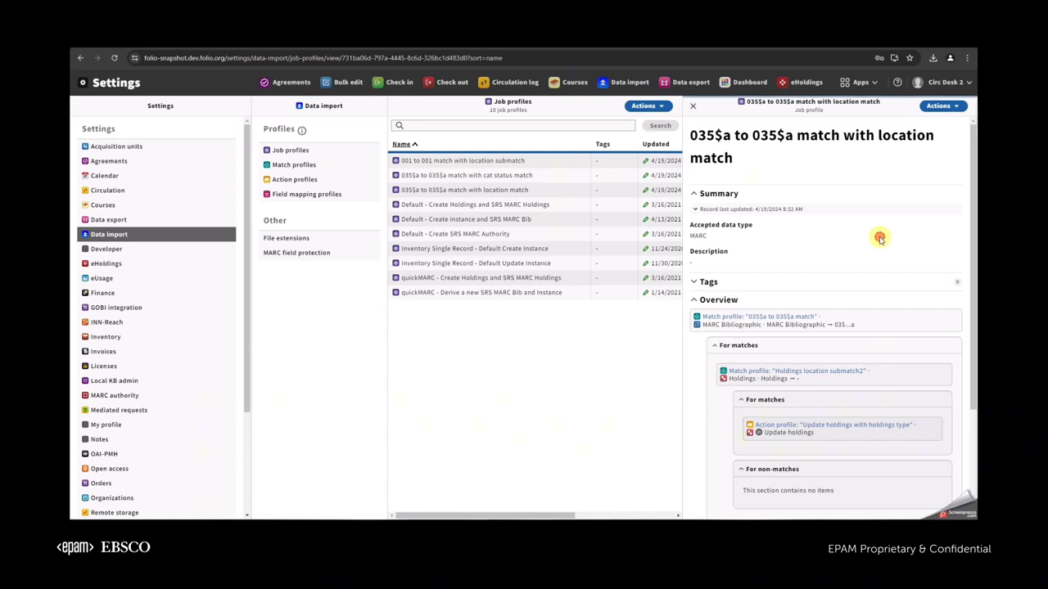
scroll(879, 240, "down", 3)
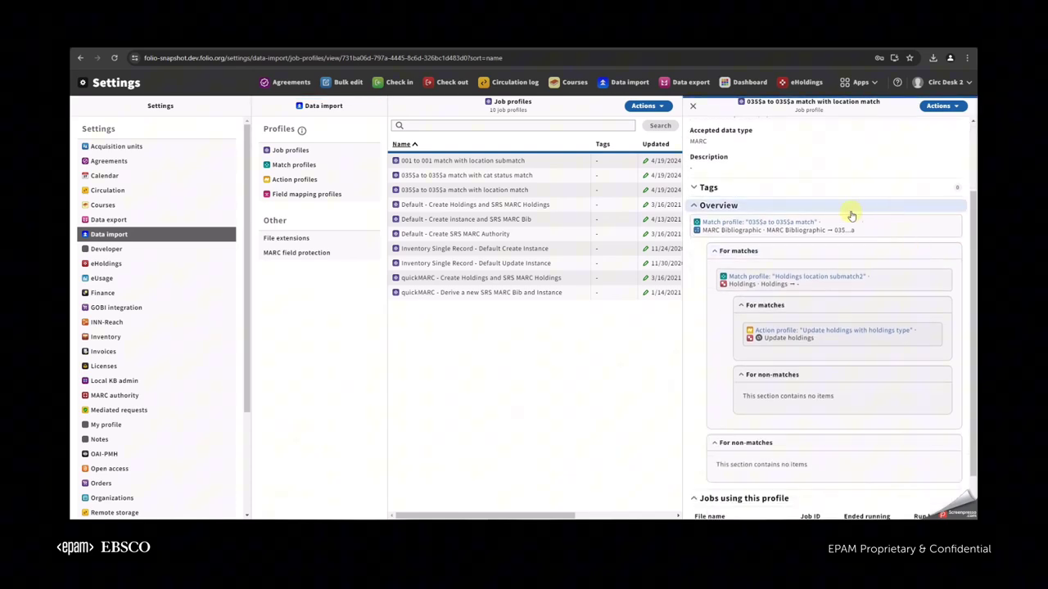
left_click_drag(872, 276, 773, 279)
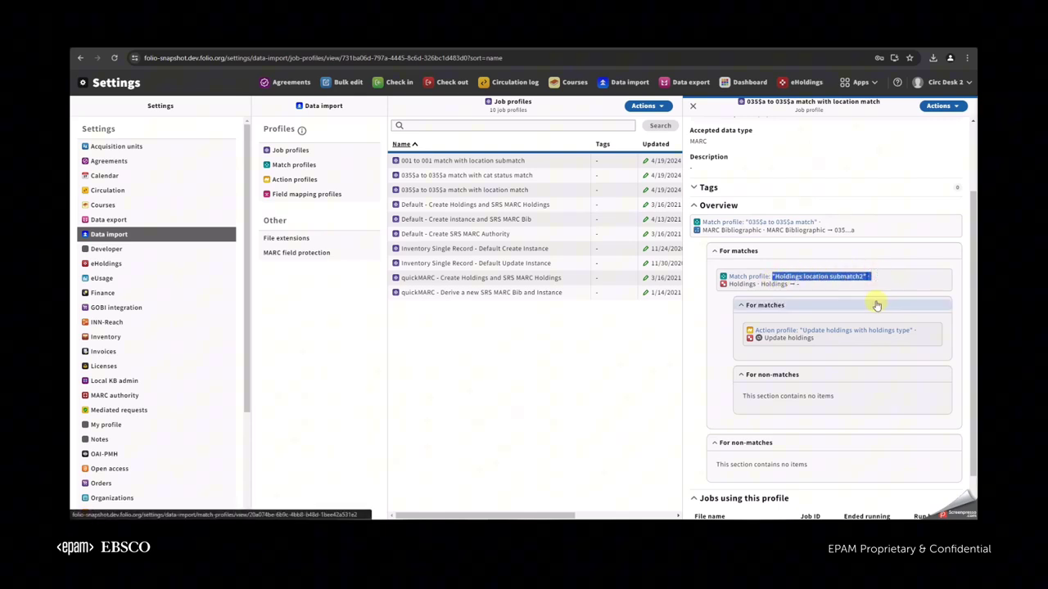
left_click(889, 280)
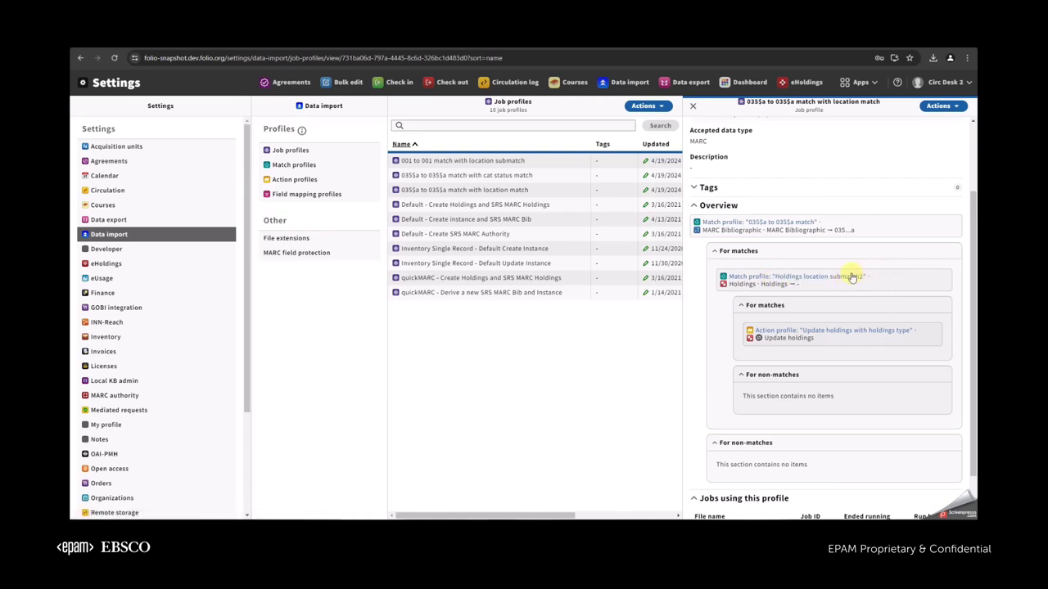
left_click(851, 277)
scroll(799, 329, "down", 3)
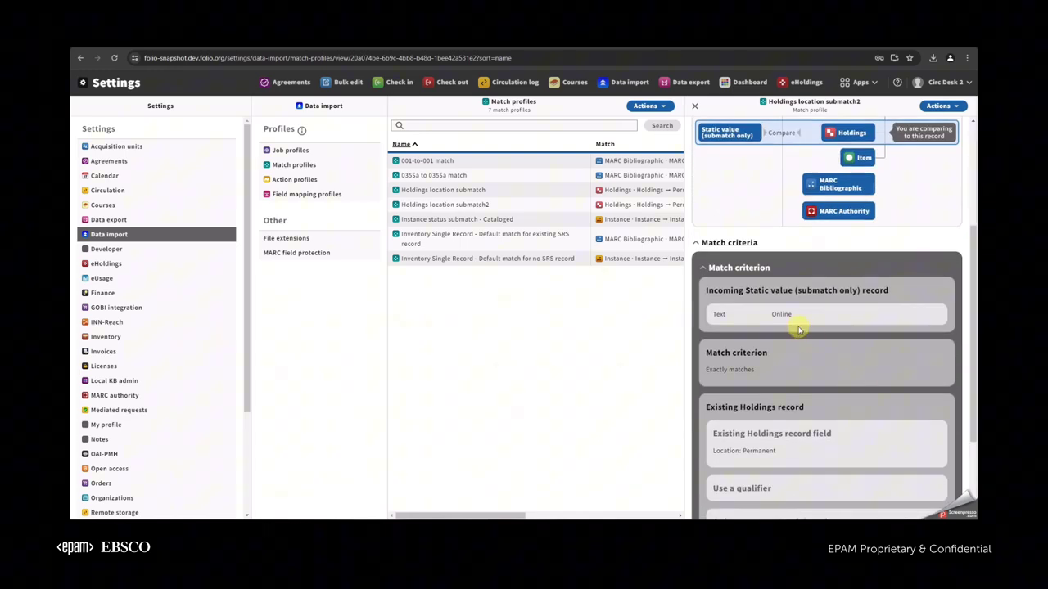
left_click(628, 82)
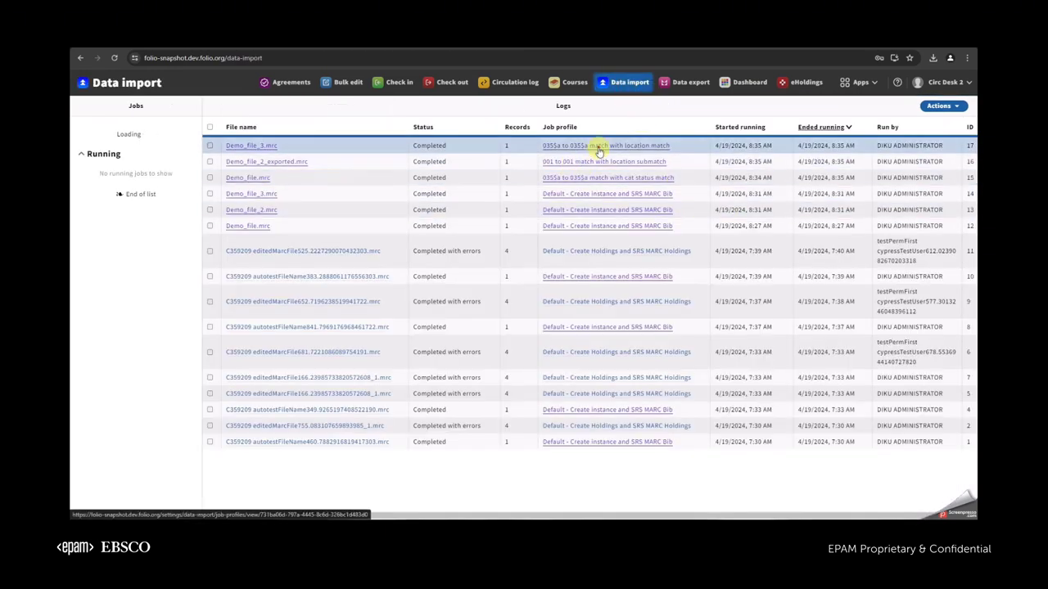
left_click(598, 148)
scroll(916, 335, "down", 3)
triple_click(935, 329)
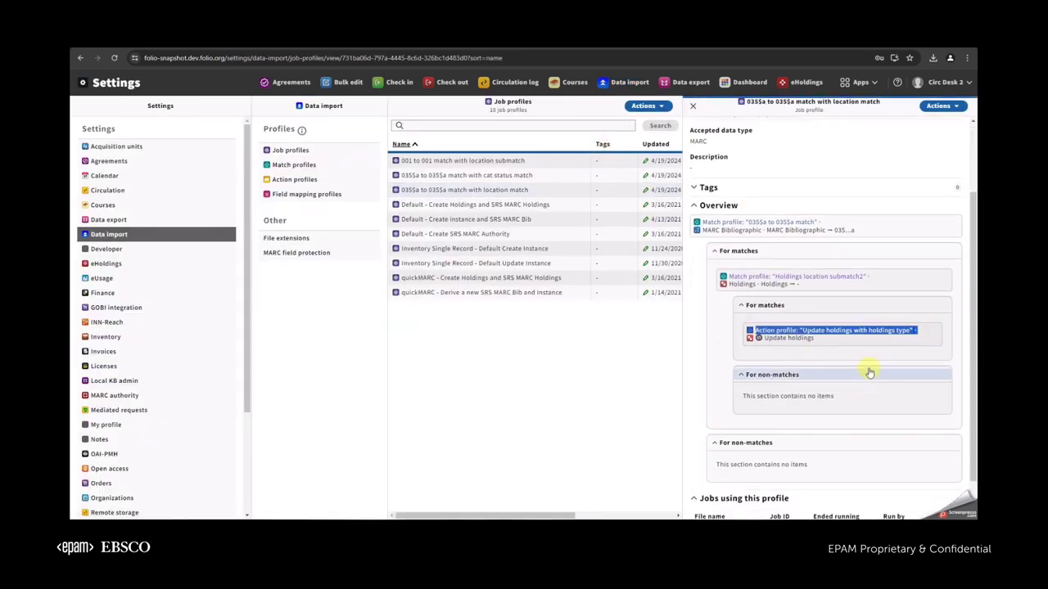
left_click(614, 82)
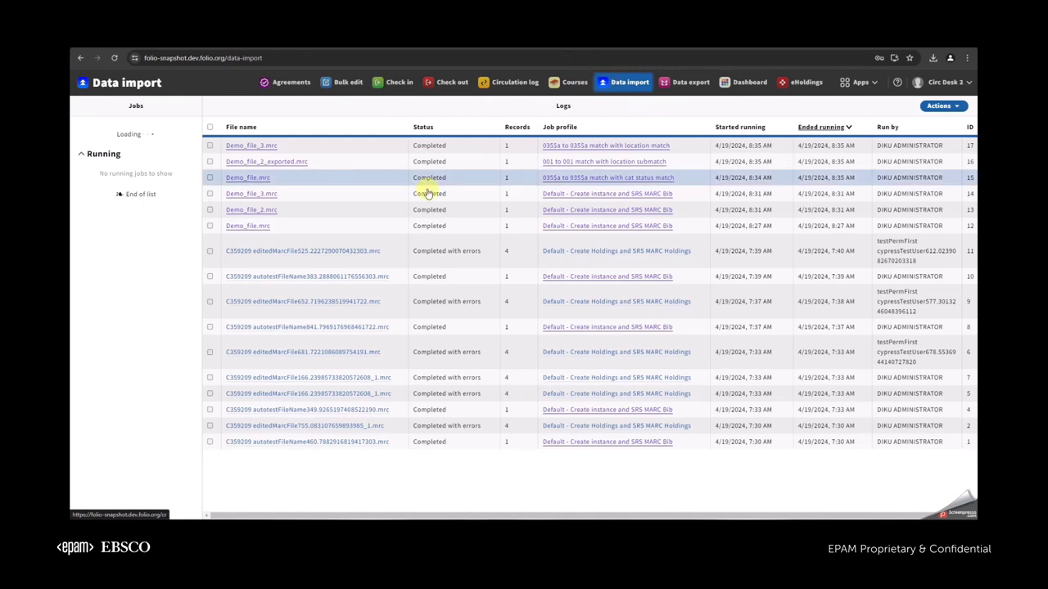
Open the Demo_file.mrc job summary and note the instance Updated status and the job profile name
left_click(251, 179)
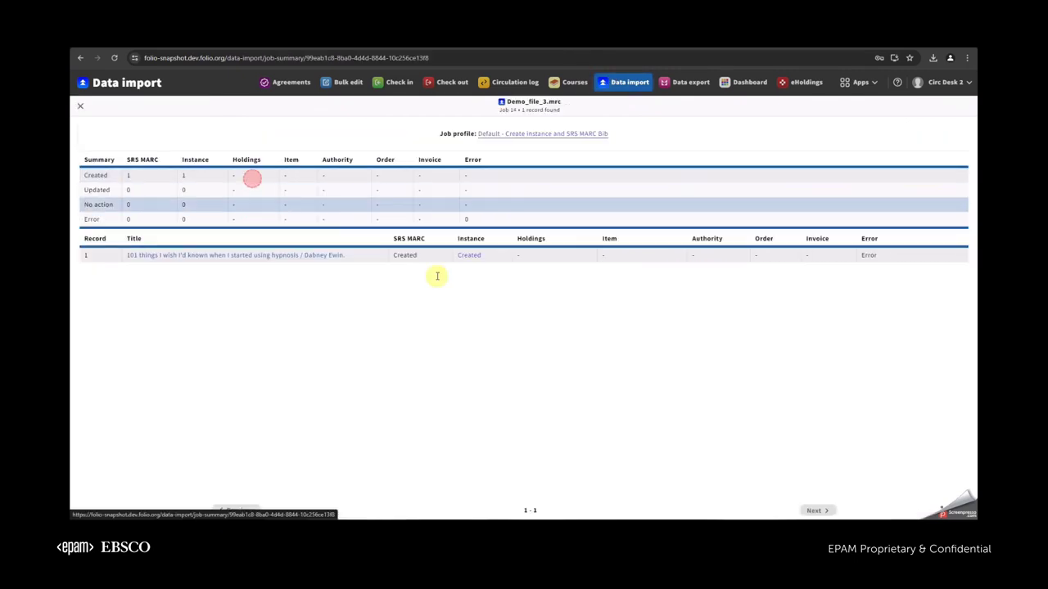
double_click(470, 254)
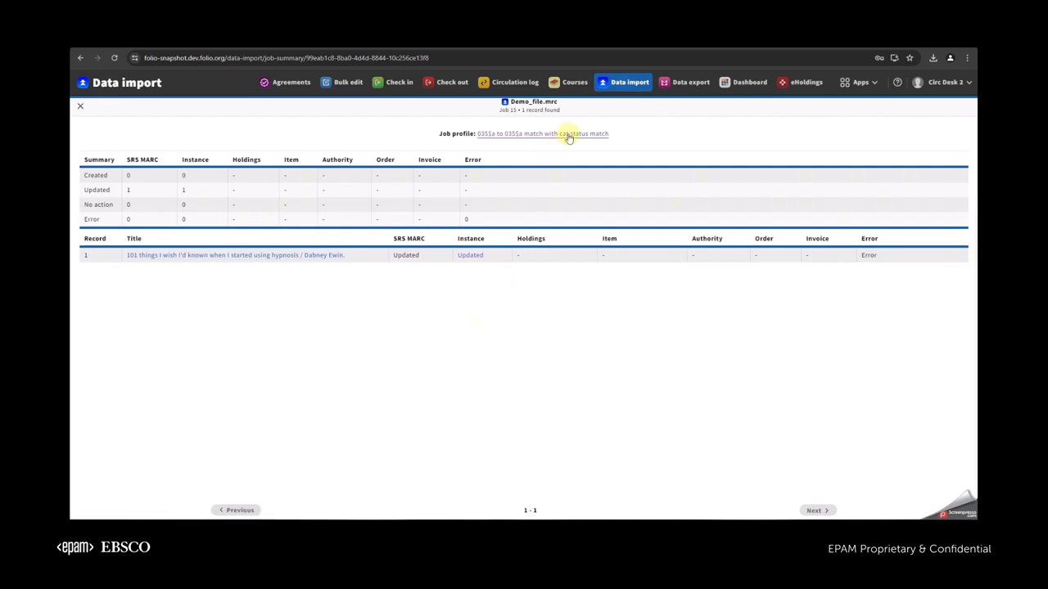
left_click_drag(622, 135, 477, 134)
left_click(519, 317)
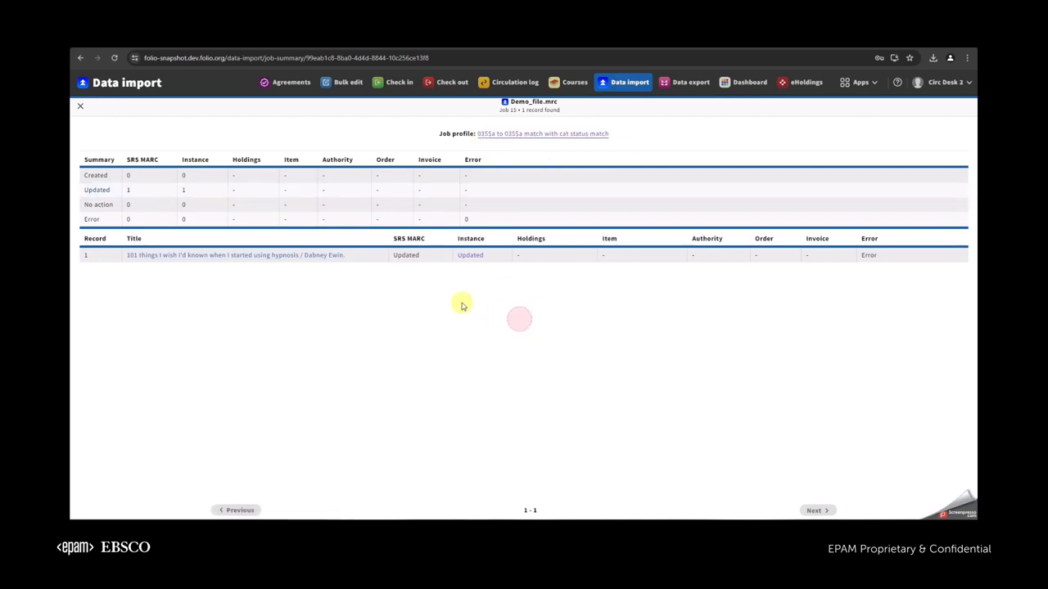
Open the updated instance in Inventory and check its statistical code 'Music scores, electronic'
left_click(473, 256)
scroll(727, 306, "down", 2)
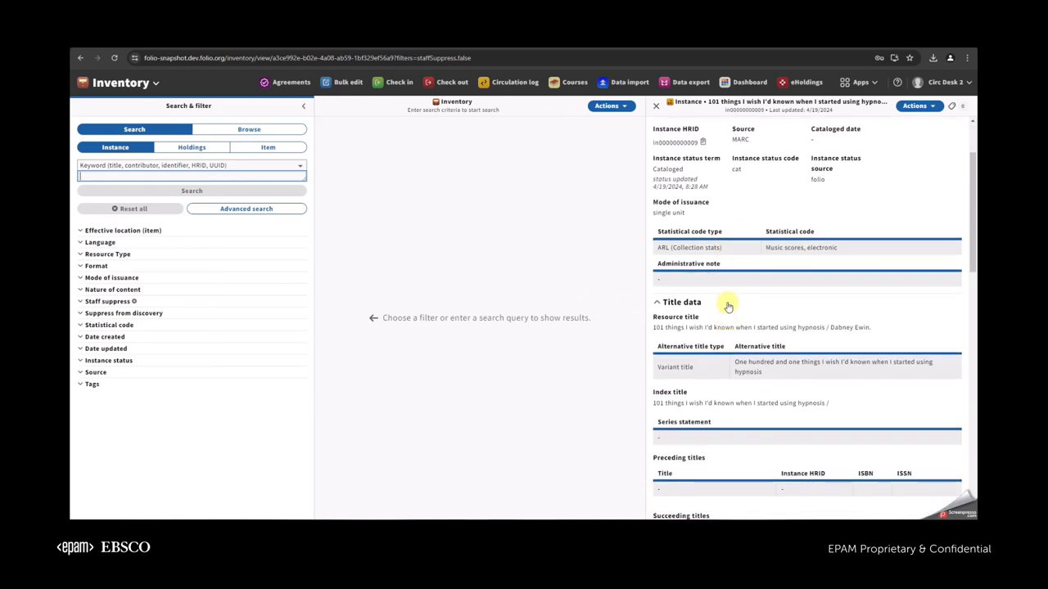
left_click_drag(852, 253, 655, 250)
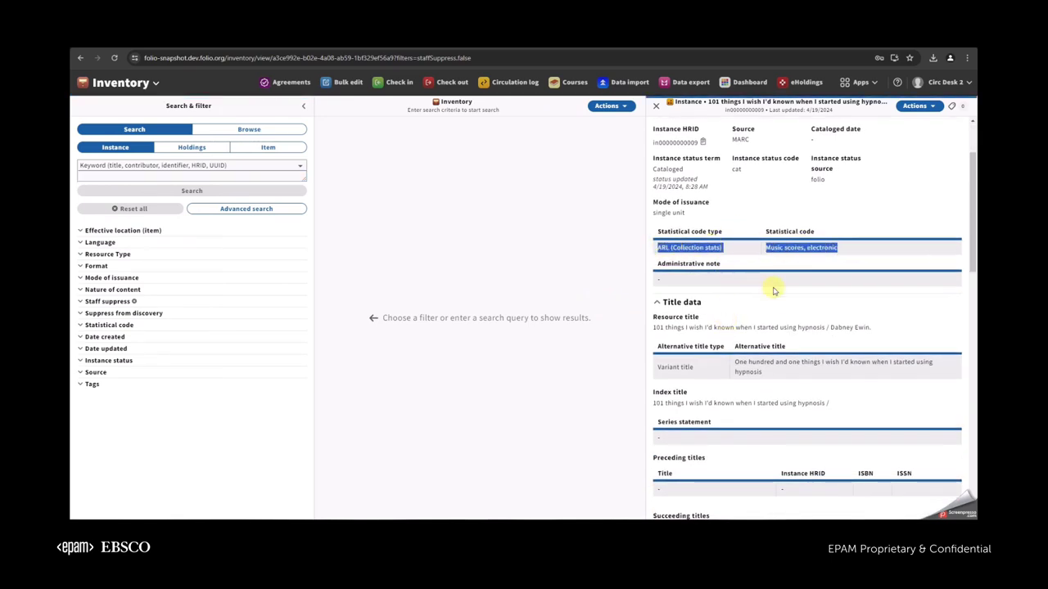
left_click(776, 320)
left_click_drag(841, 251, 662, 252)
left_click(780, 325)
scroll(818, 246, "up", 2)
left_click_drag(843, 339, 661, 342)
left_click(772, 277)
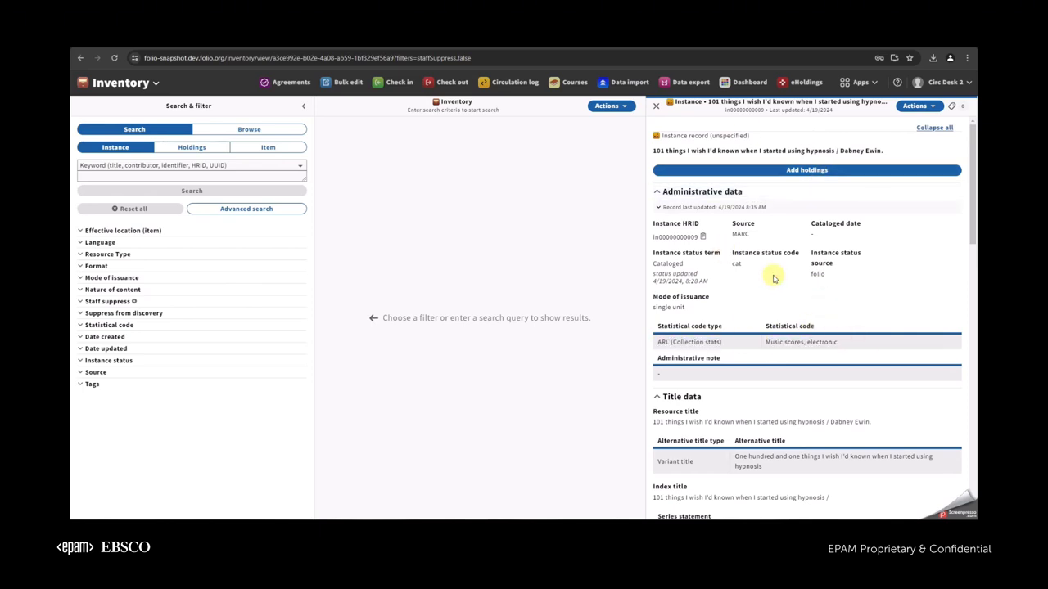
Open the Demo_file_2_exported.mrc job 16 summary and view its updated Annex holdings of type Electronic
left_click(630, 82)
left_click(630, 82)
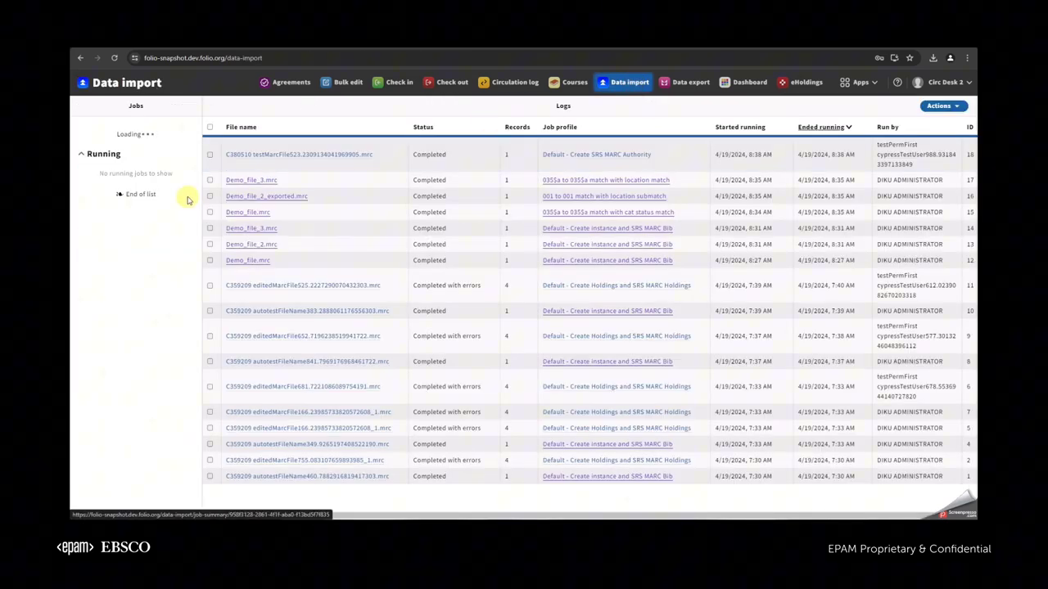
left_click(252, 198)
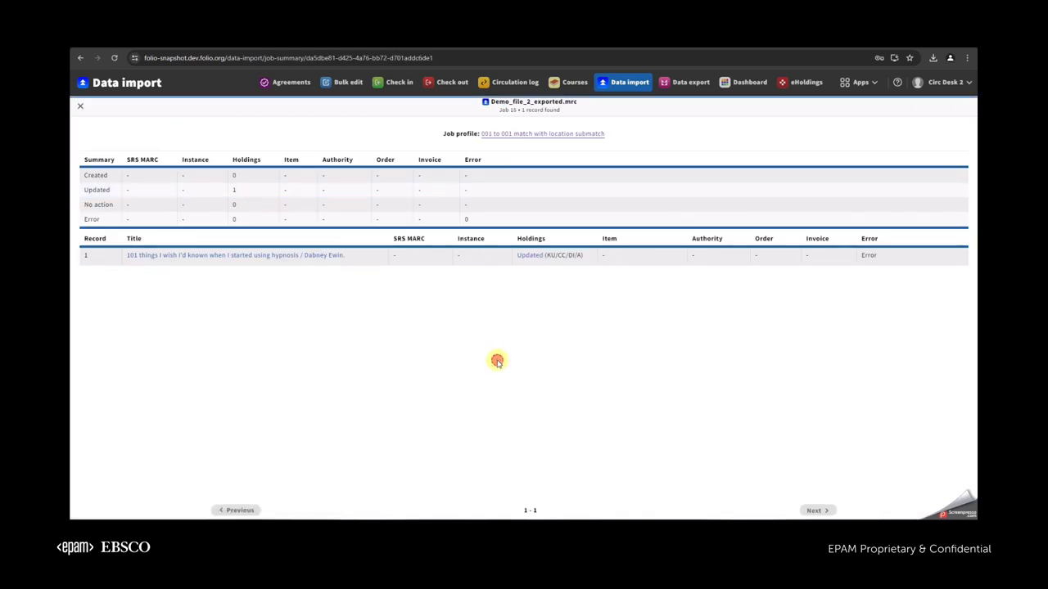
left_click(543, 300)
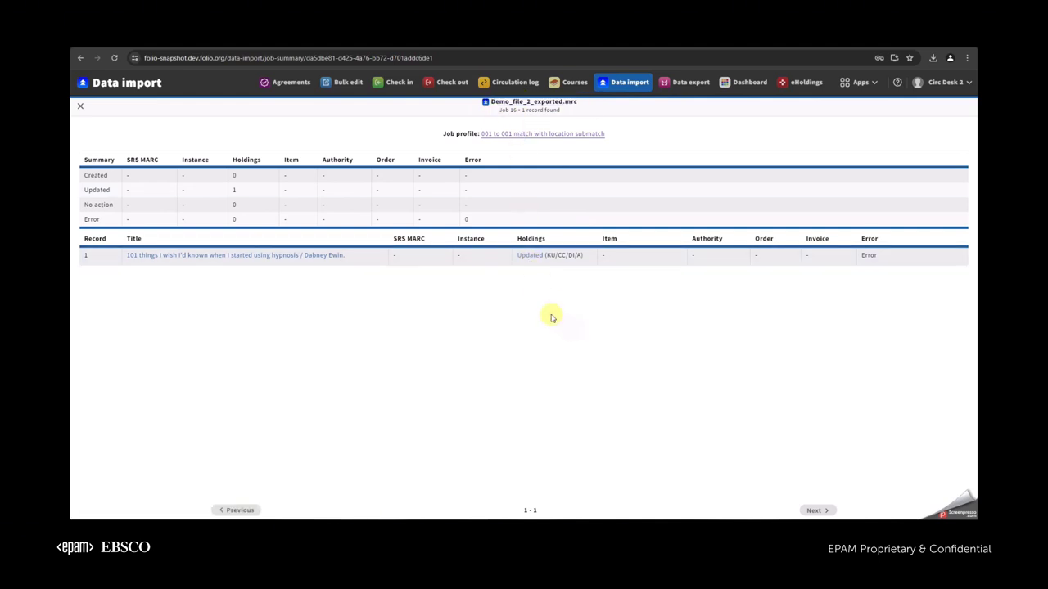
left_click(532, 257)
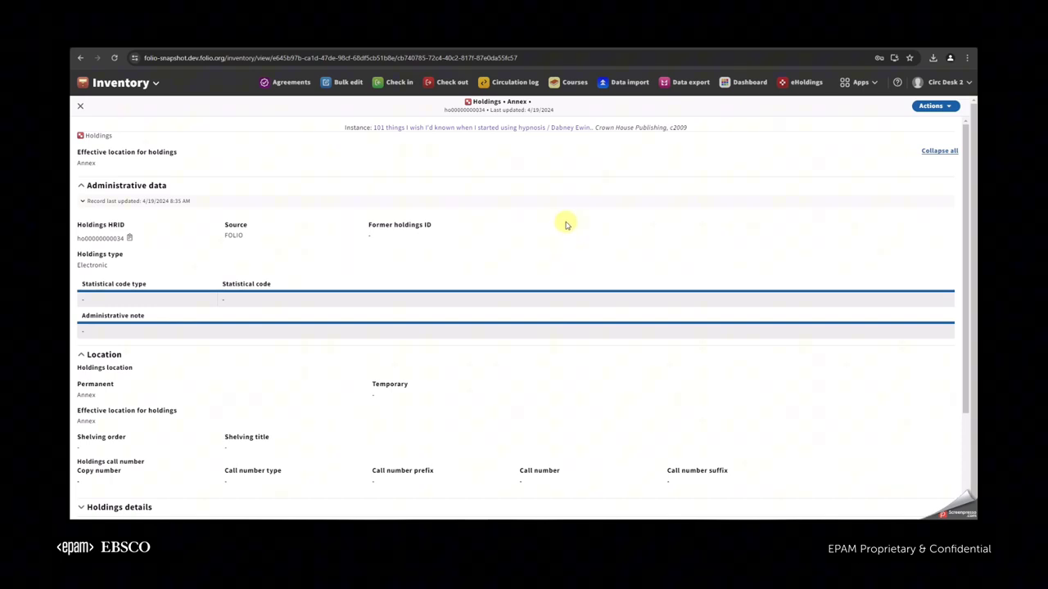
left_click_drag(113, 265, 79, 258)
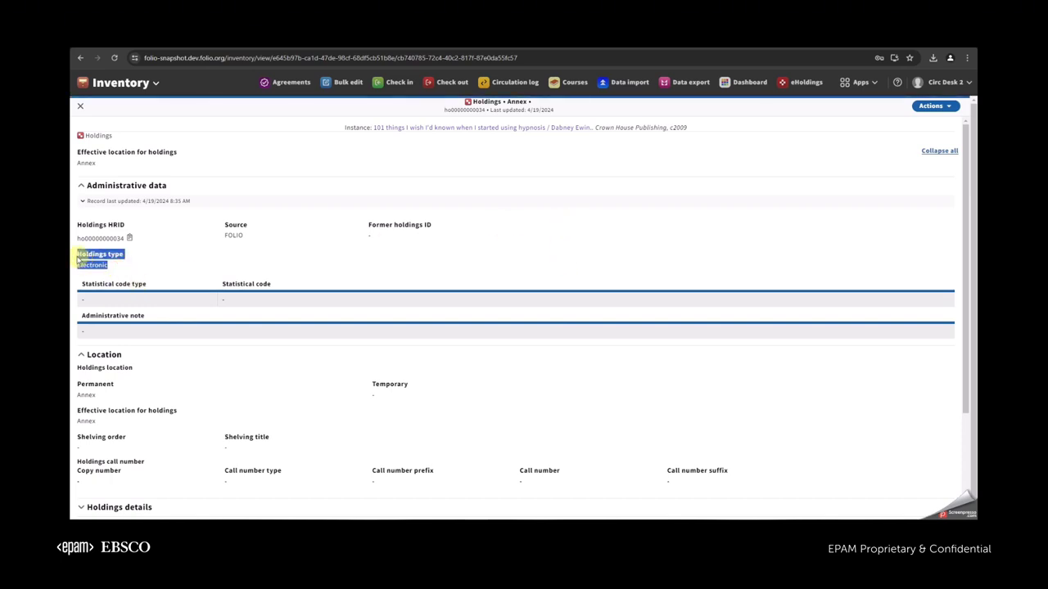
left_click(212, 274)
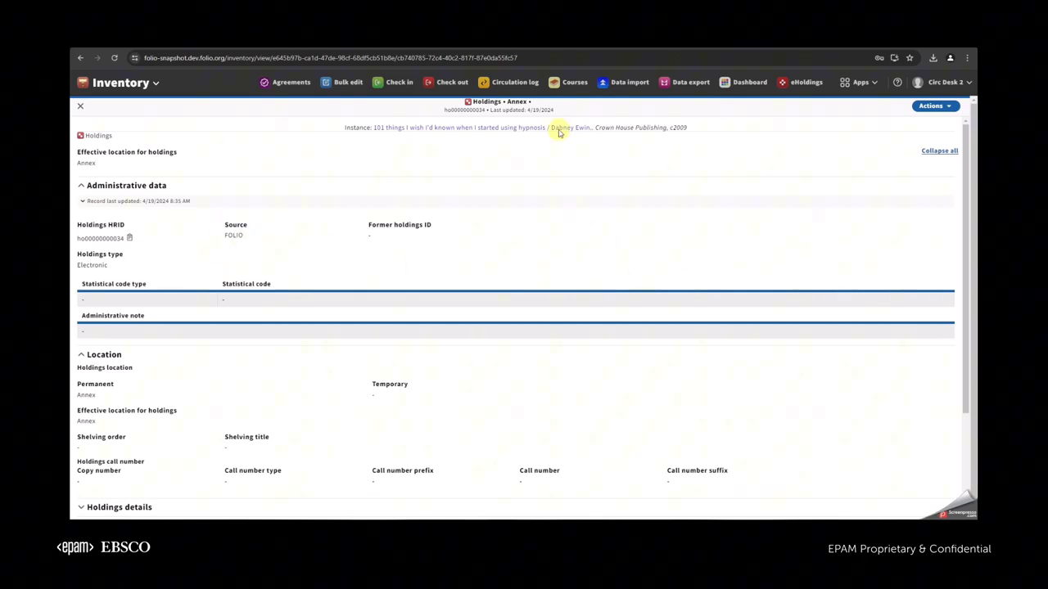
left_click(627, 82)
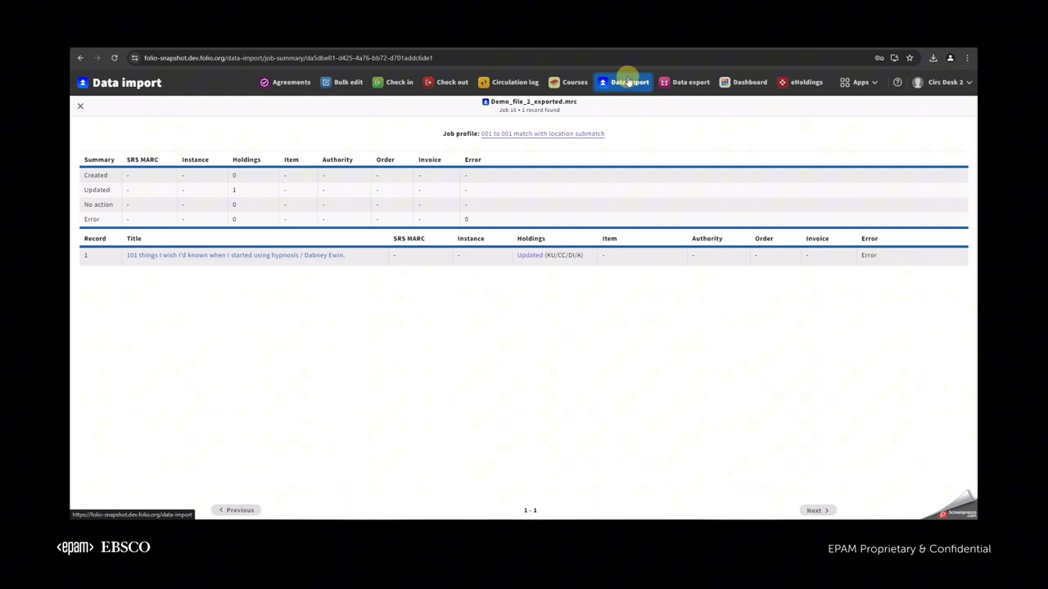
Open the Demo_file_3.mrc job summary and confirm its updated Online holdings are of type Electronic
left_click(626, 82)
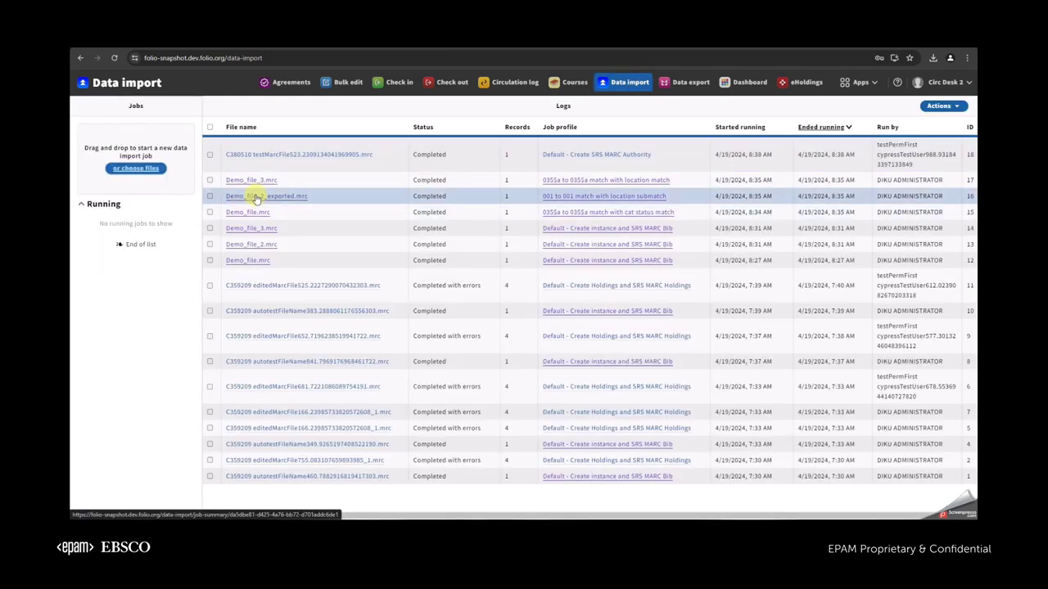
left_click(259, 181)
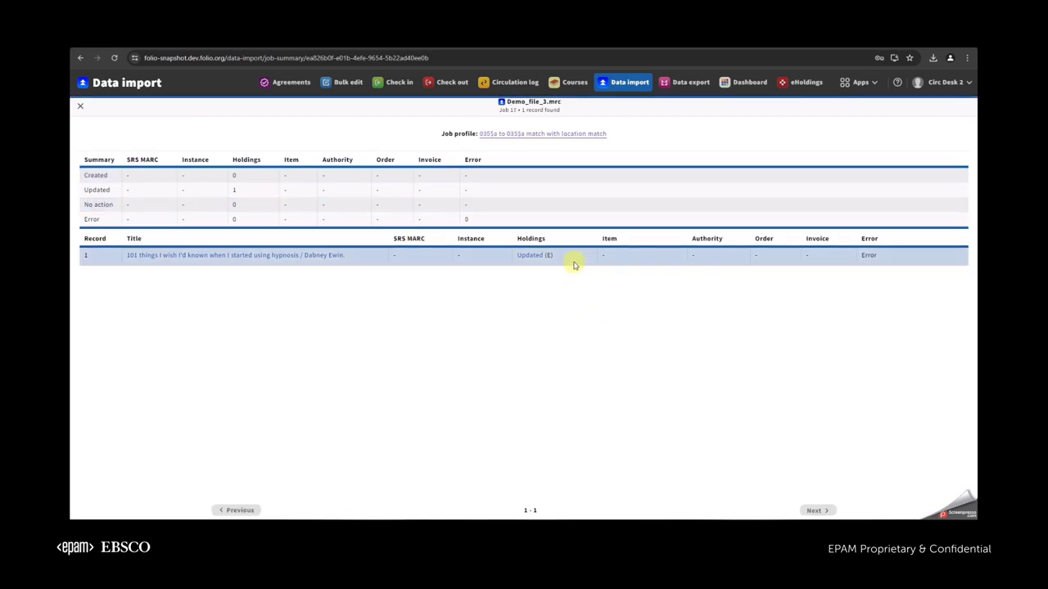
left_click_drag(622, 134, 519, 250)
left_click(553, 247)
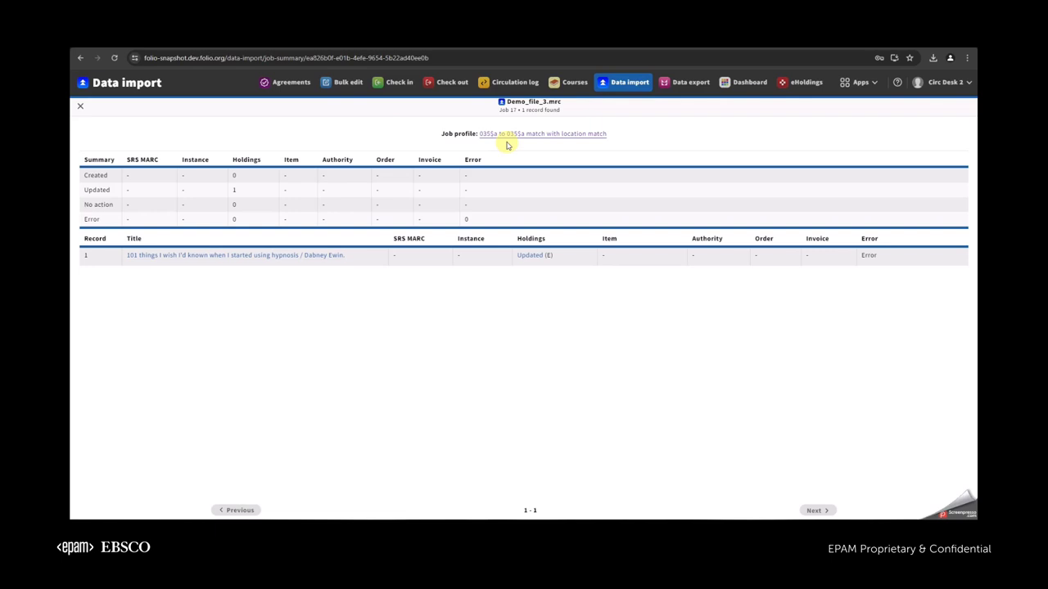
left_click(531, 256)
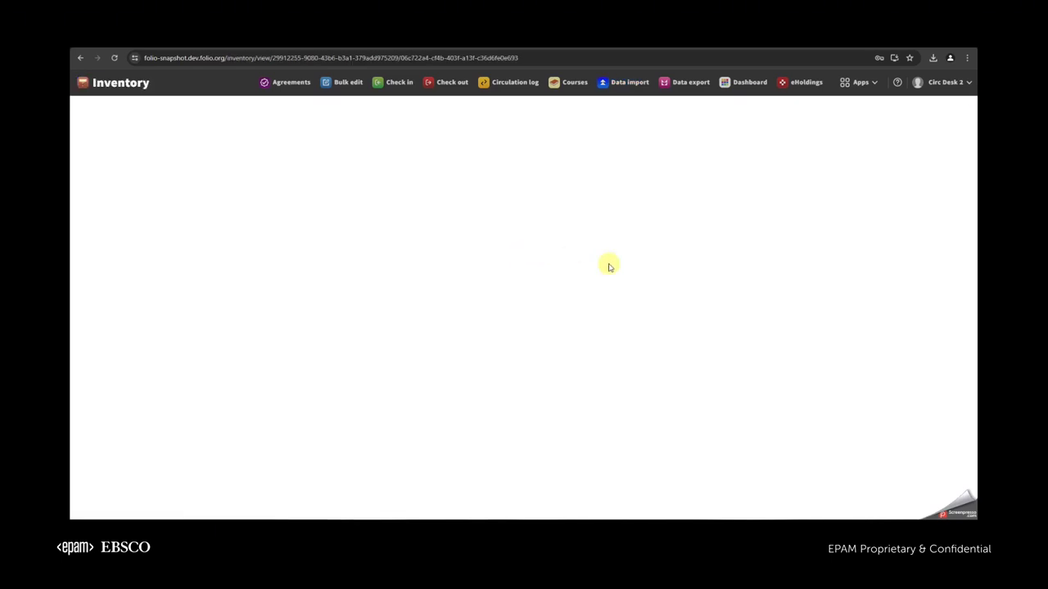
left_click(472, 236)
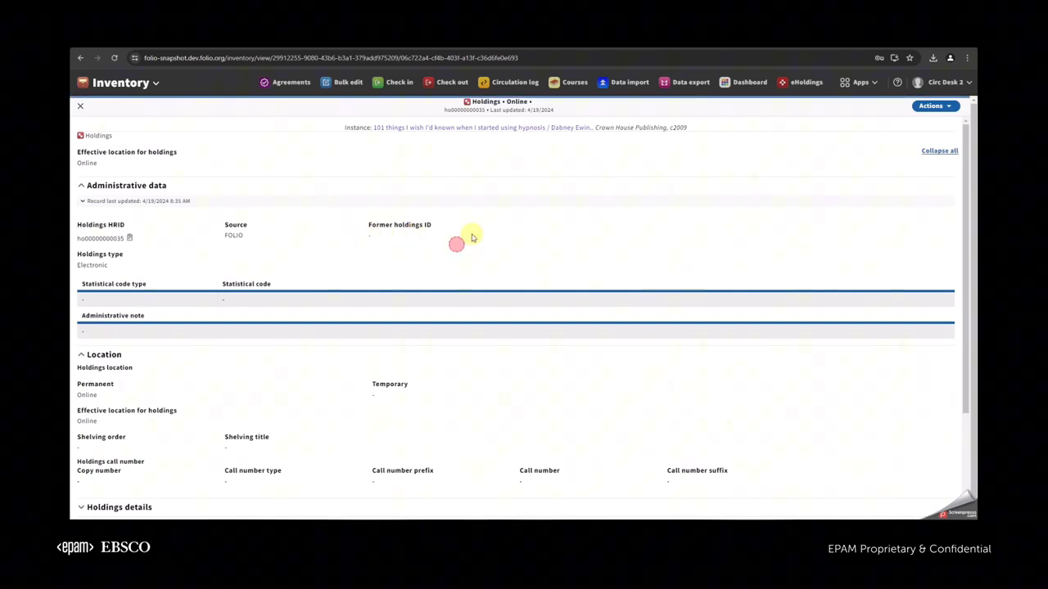
mouse_move(123, 269)
left_mouse_down()
mouse_move(74, 255)
mouse_move(134, 257)
mouse_move(72, 258)
left_mouse_up()
left_click(171, 267)
left_click(627, 85)
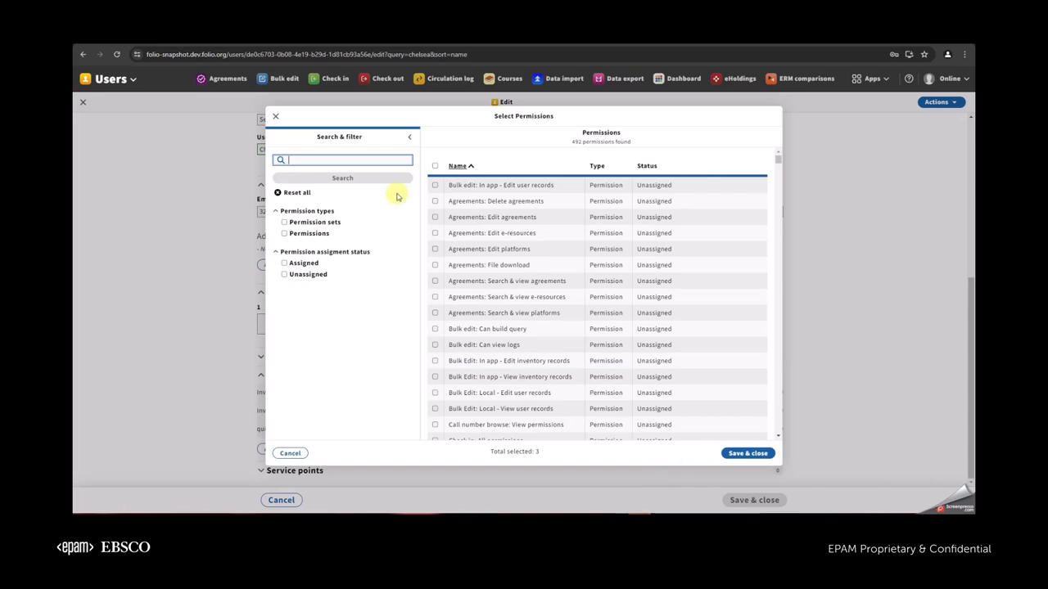
Search permissions for 'deletion', select 'Inventory: Set records for deletion and staff suppress', and save
type("deletion")
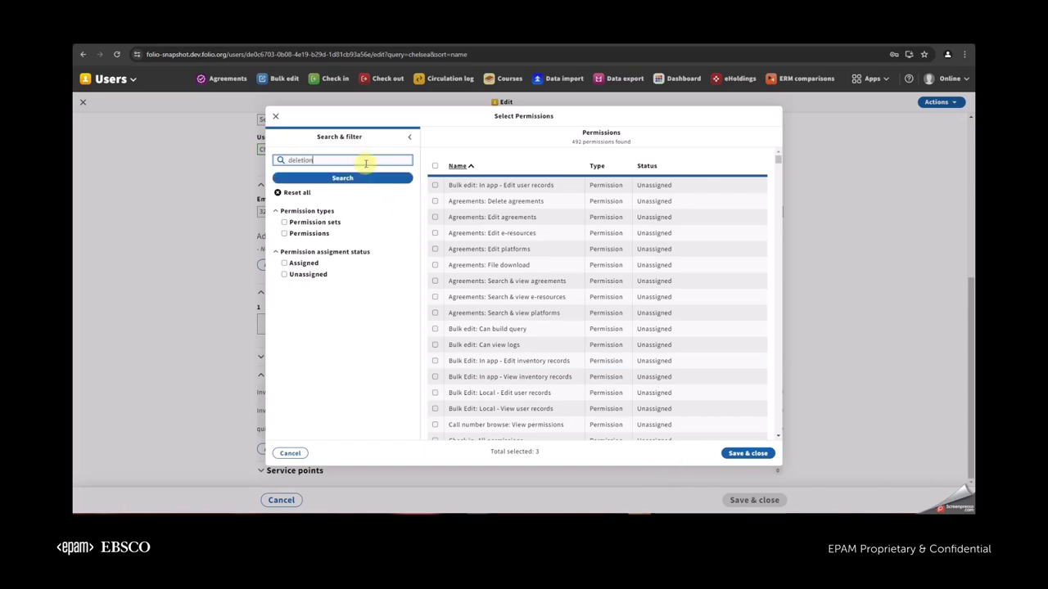
key("Return")
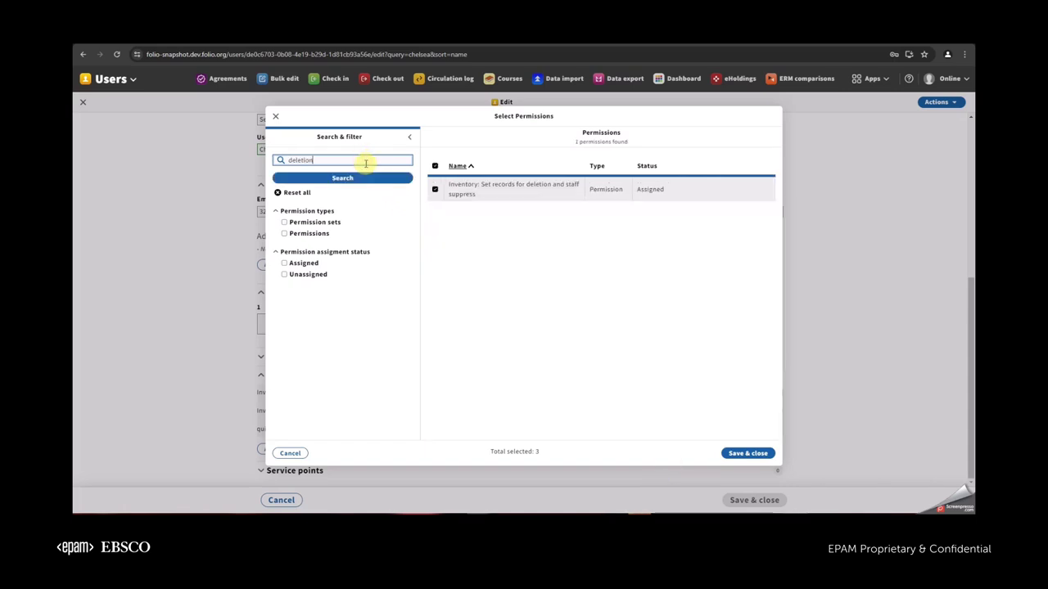
left_click_drag(485, 198, 440, 189)
left_click(438, 189)
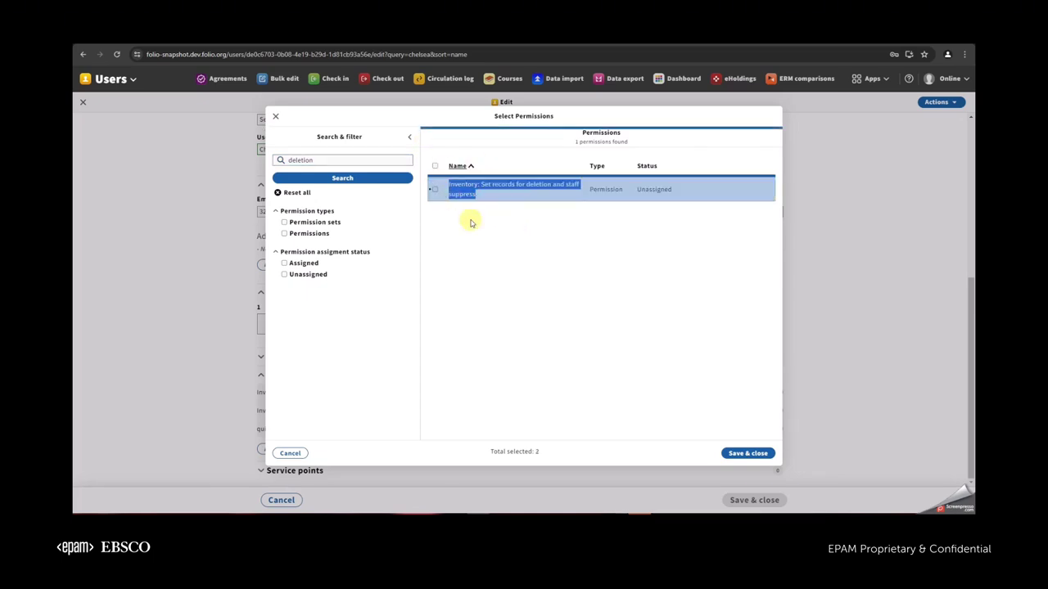
left_click(471, 222)
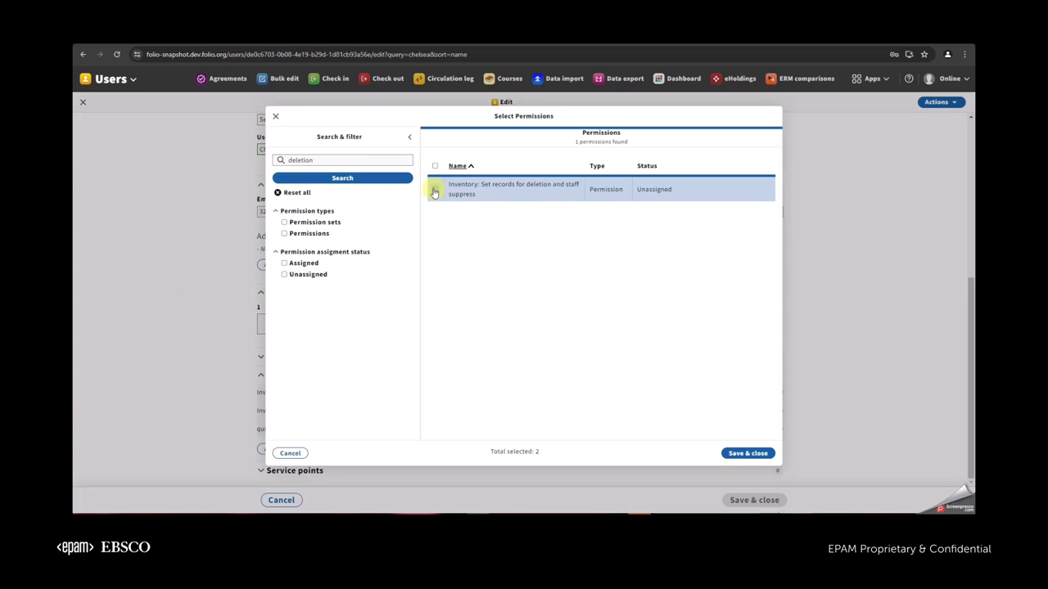
left_click(748, 453)
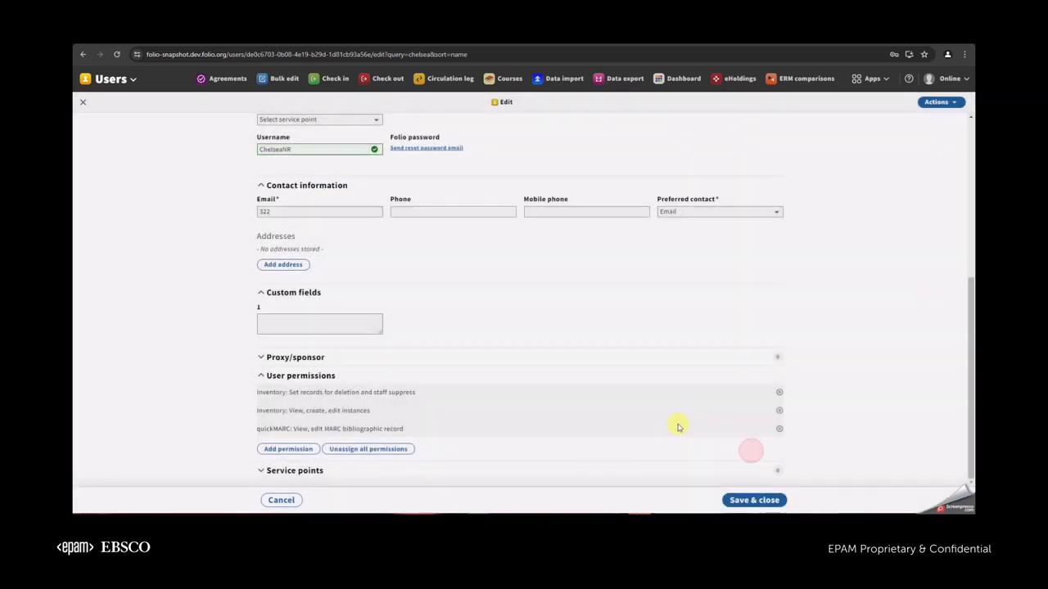
Save the user's three permissions, log out, and log back in as the permitted user
left_click(764, 503)
left_click(949, 79)
left_click(829, 144)
left_click(516, 402)
left_click(498, 253)
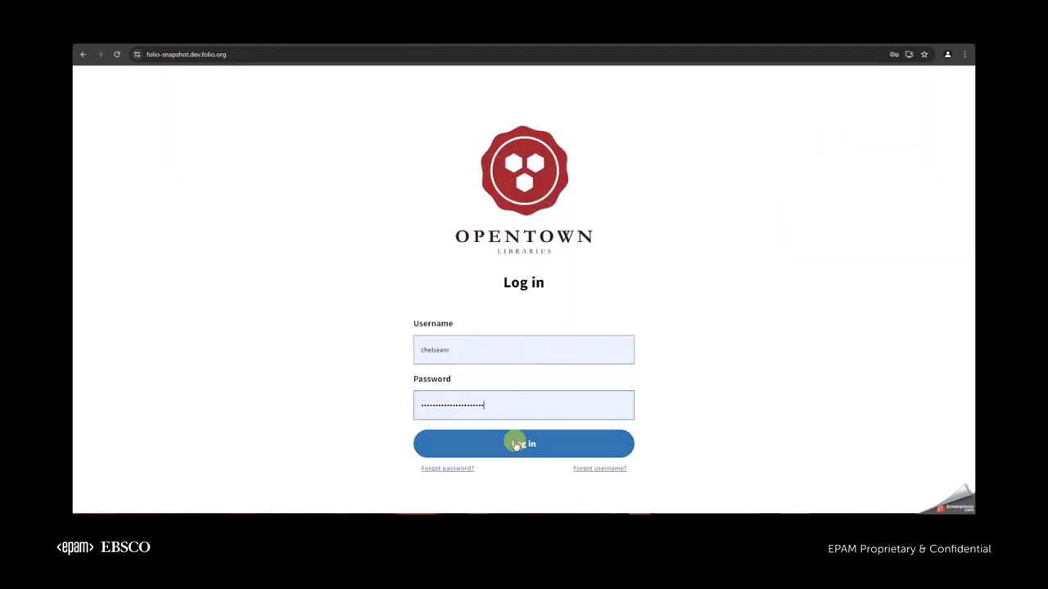
key("Return")
Search Inventory for 'deletion' to list the two deletion instances
left_click(879, 78)
type("deletion")
key("Return")
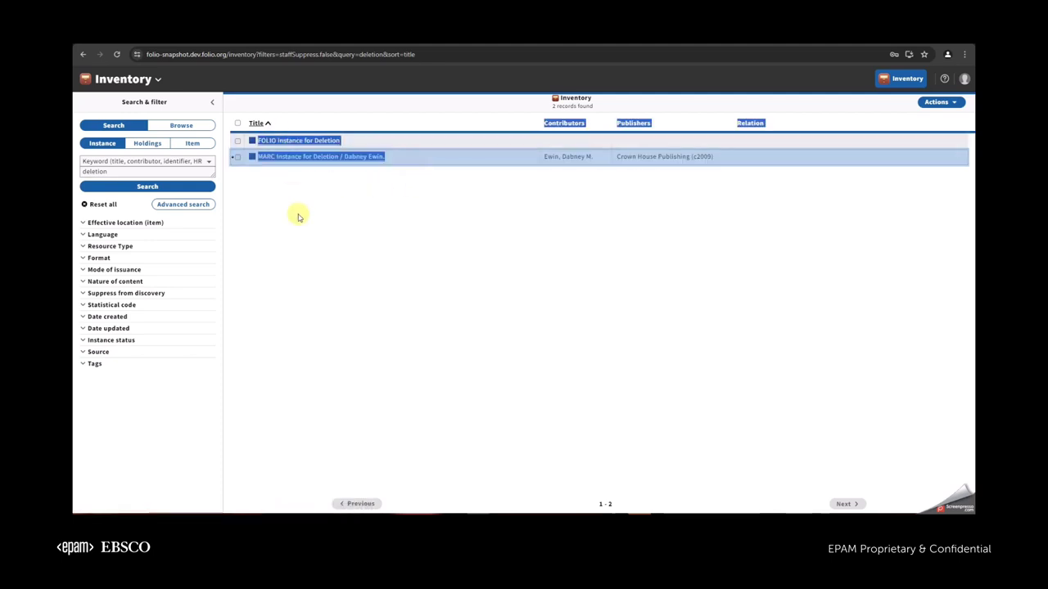
Open 'FOLIO Instance for Deletion' and choose Set record for deletion from Actions
left_click(307, 143)
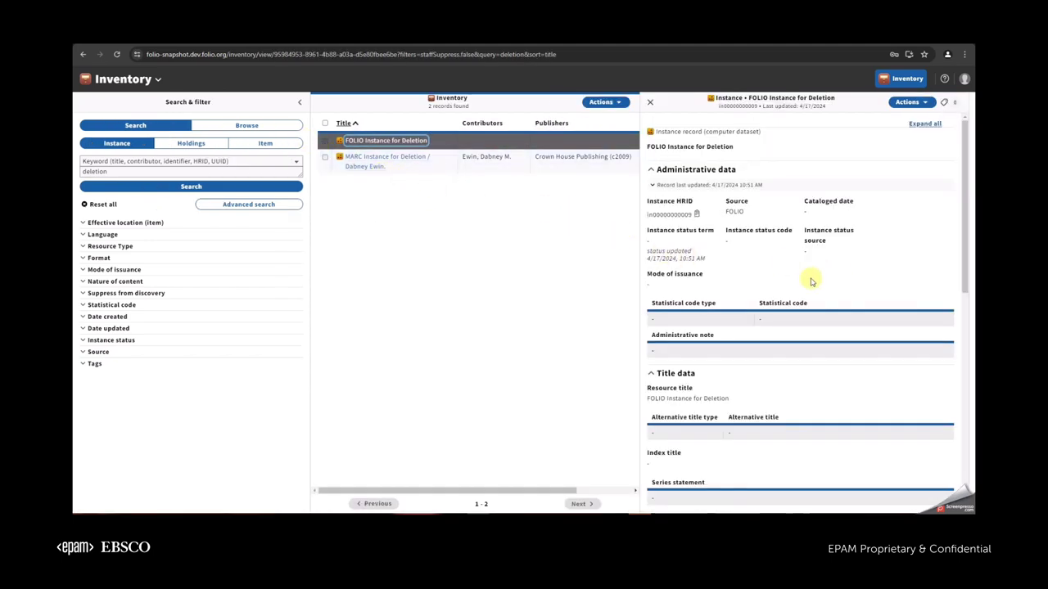
left_click(908, 102)
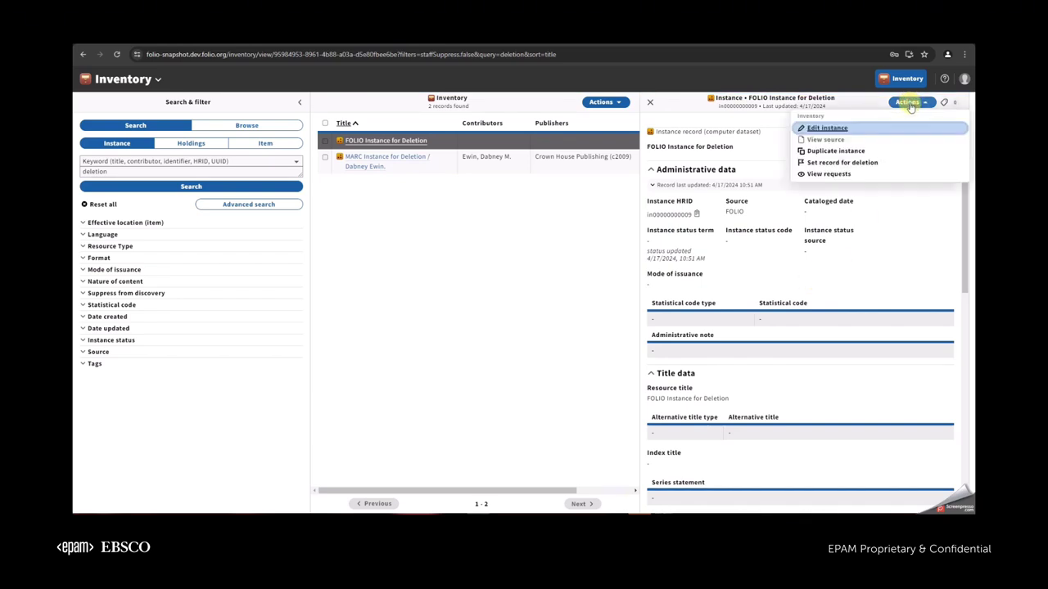
left_click(881, 164)
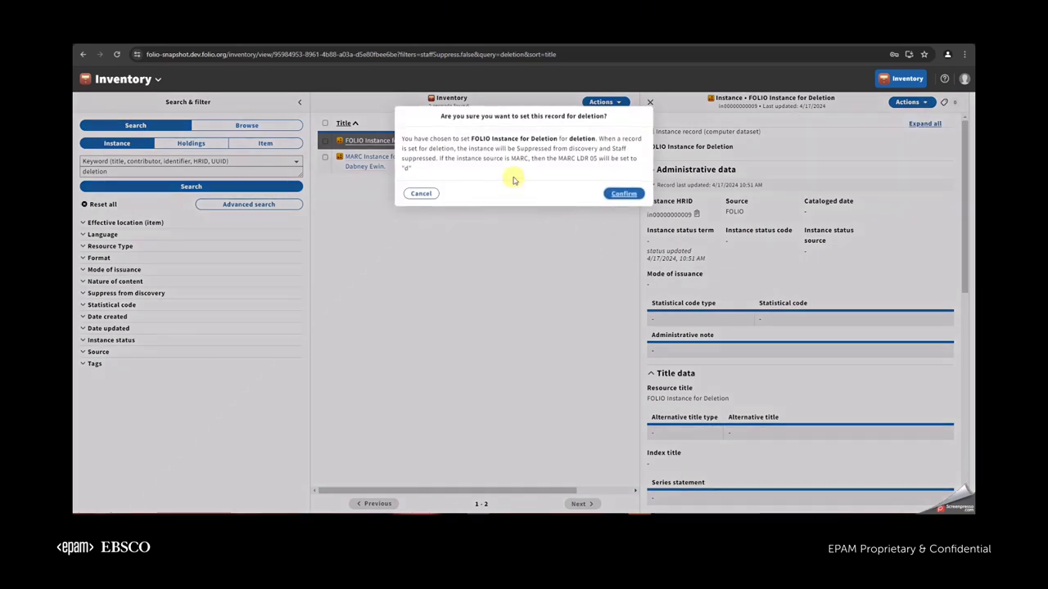
Read the confirmation's notes on suppression and MARC records, then cancel the dialog
left_click_drag(439, 115, 613, 120)
left_click(613, 119)
left_click(442, 117)
left_click(613, 119)
left_click(406, 138)
left_click_drag(406, 139, 571, 149)
left_click(581, 141)
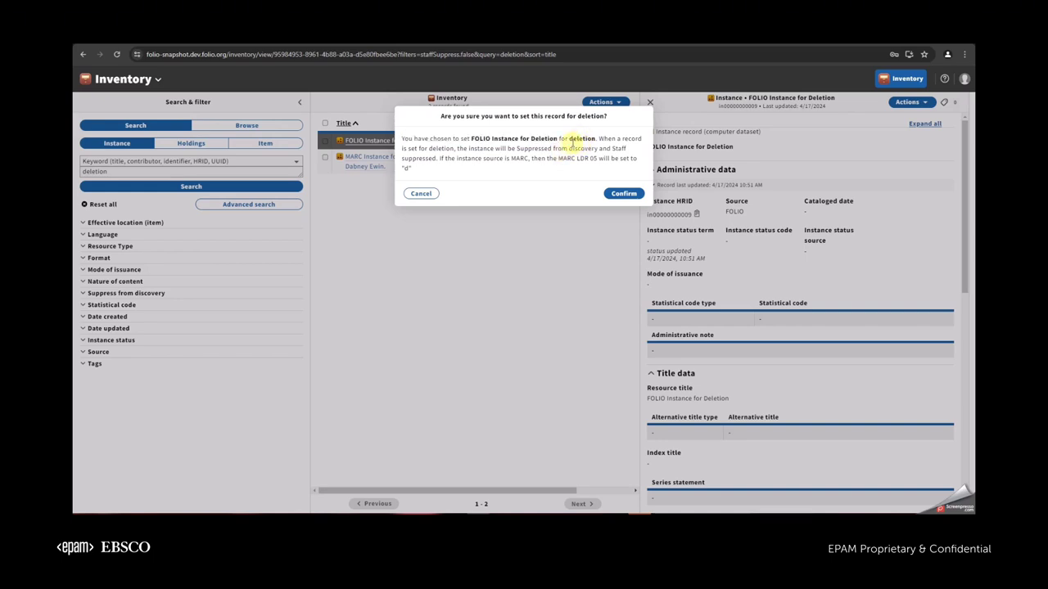
left_click_drag(457, 149, 590, 151)
left_click(590, 150)
left_click_drag(489, 158, 564, 161)
left_click(564, 162)
left_click(420, 194)
Set 'FOLIO Instance for Deletion' for deletion again and confirm
left_click(909, 102)
left_click(839, 165)
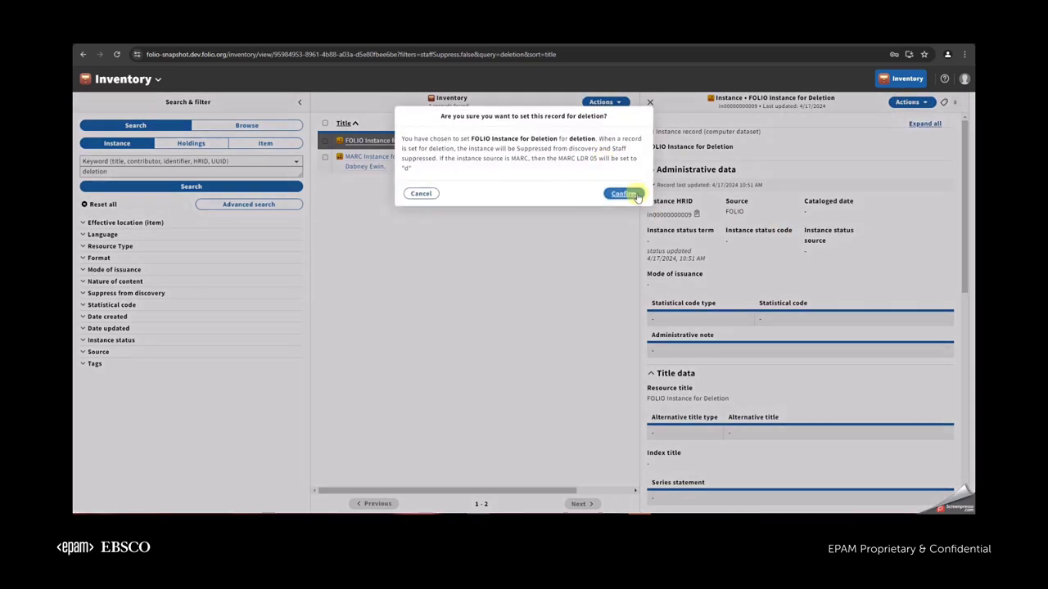
left_click(626, 195)
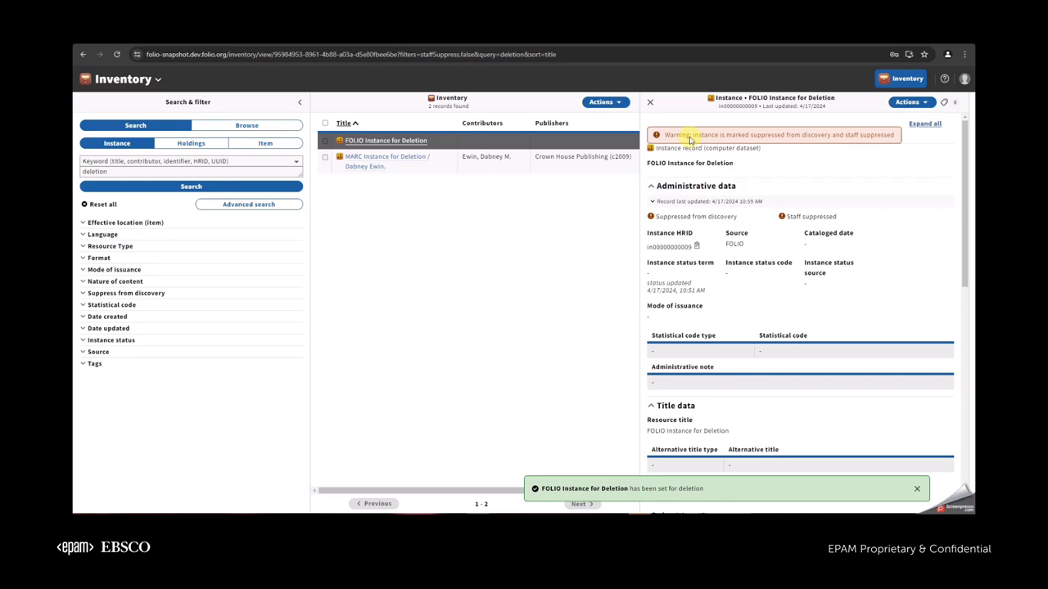
Review the Suppressed from discovery and Staff suppressed warnings and the Actions menu
left_click_drag(682, 136, 861, 143)
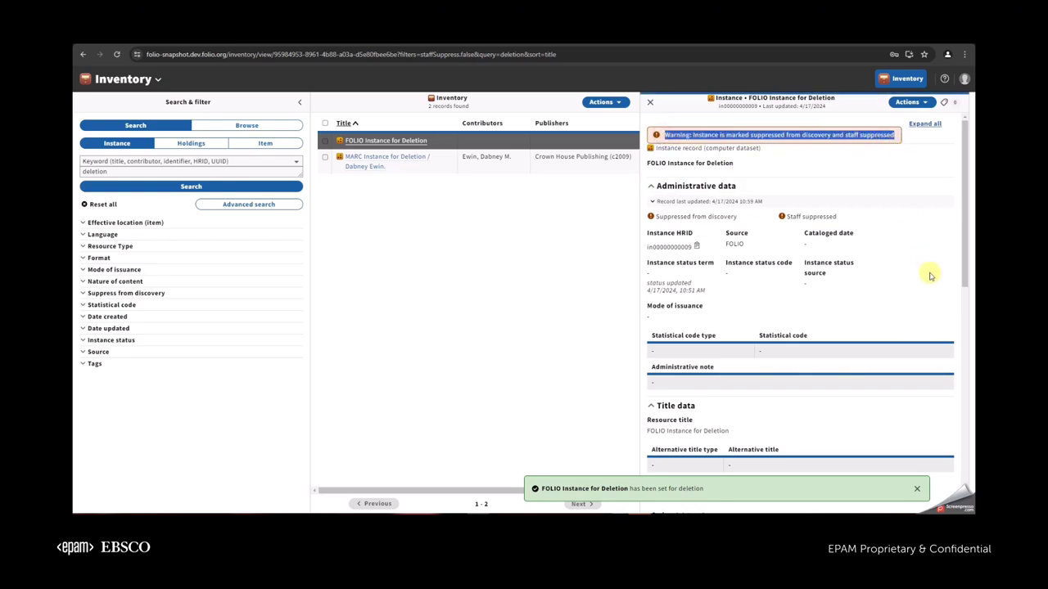
left_click_drag(837, 218, 659, 225)
triple_click(654, 219)
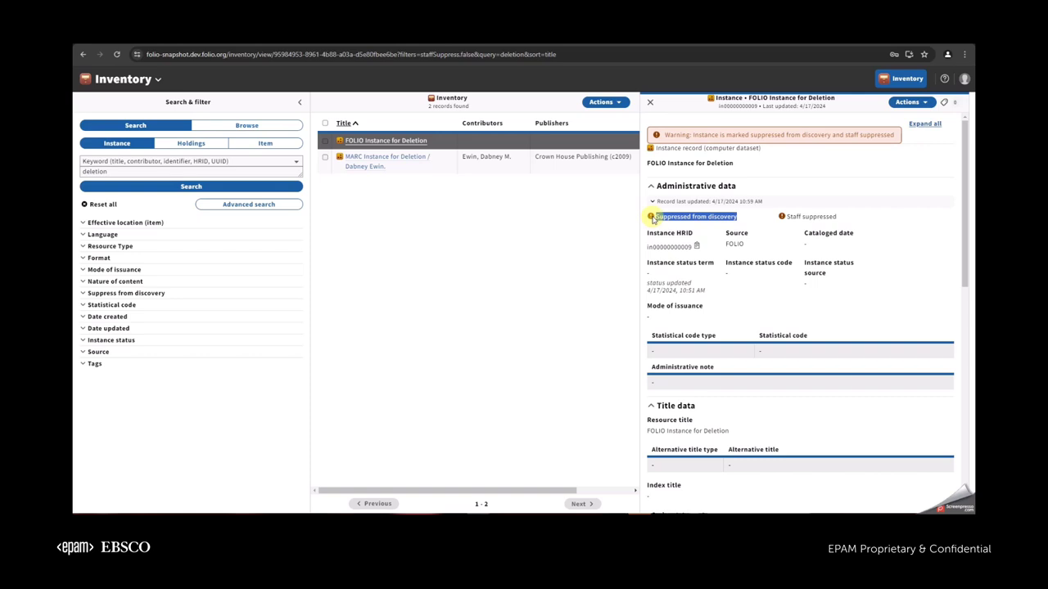
triple_click(847, 216)
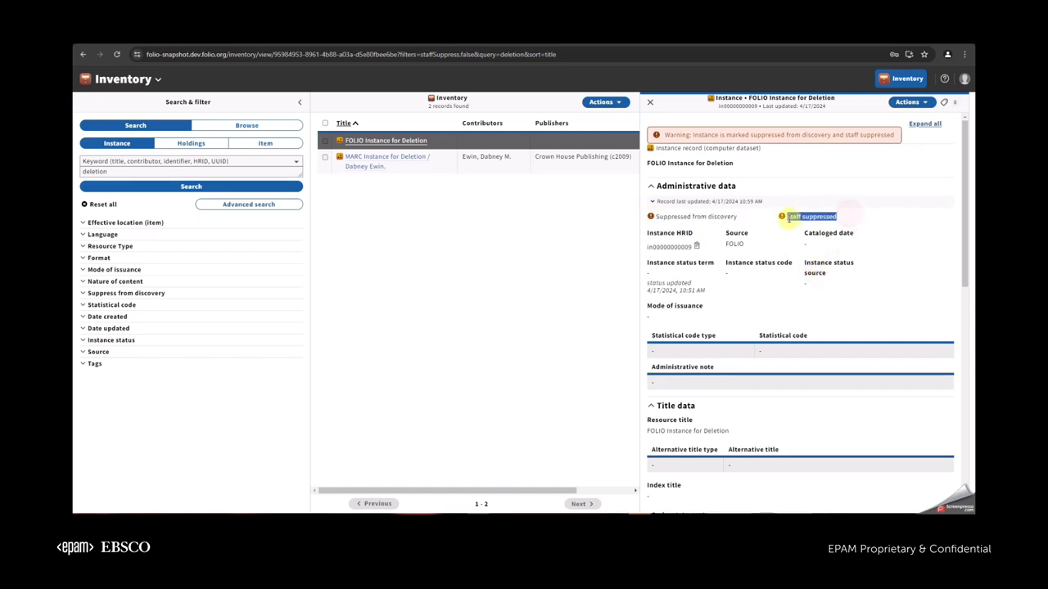
left_click(782, 249)
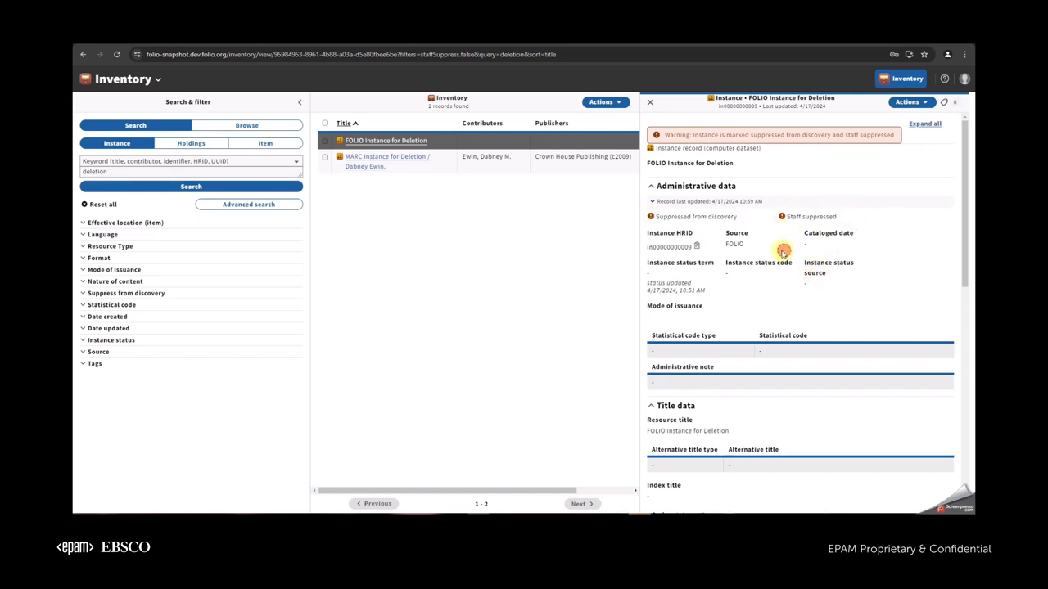
left_click(907, 102)
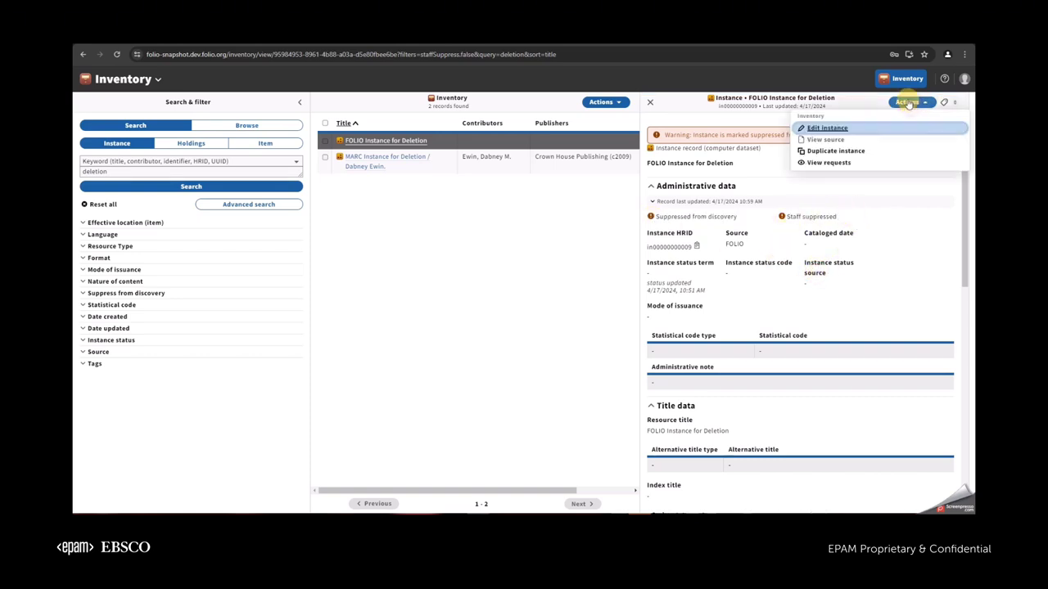
left_click(810, 305)
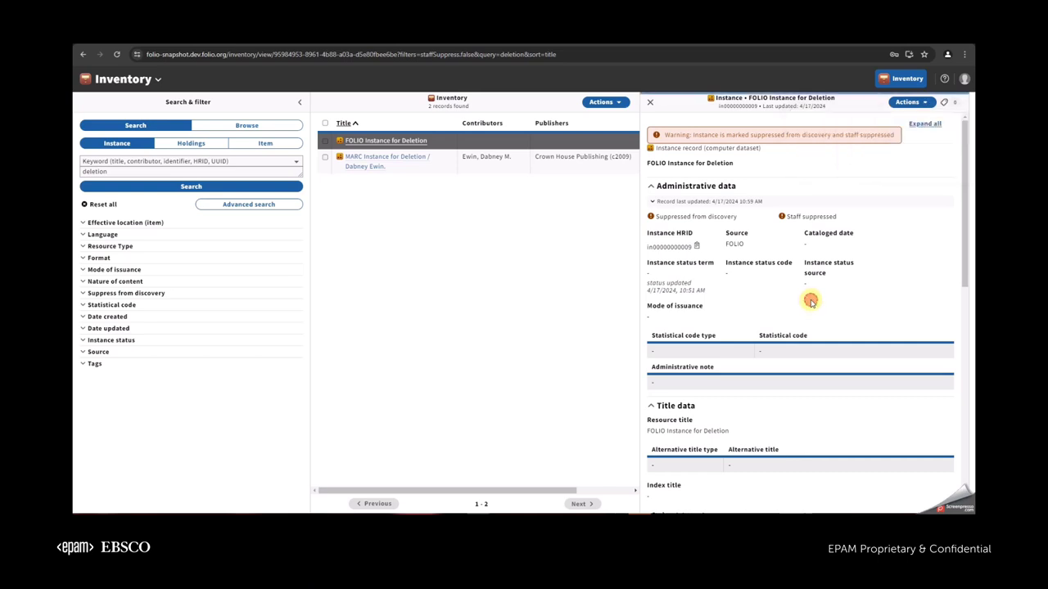
Check the Suppress from discovery filter and dismiss the system notification
left_click(147, 294)
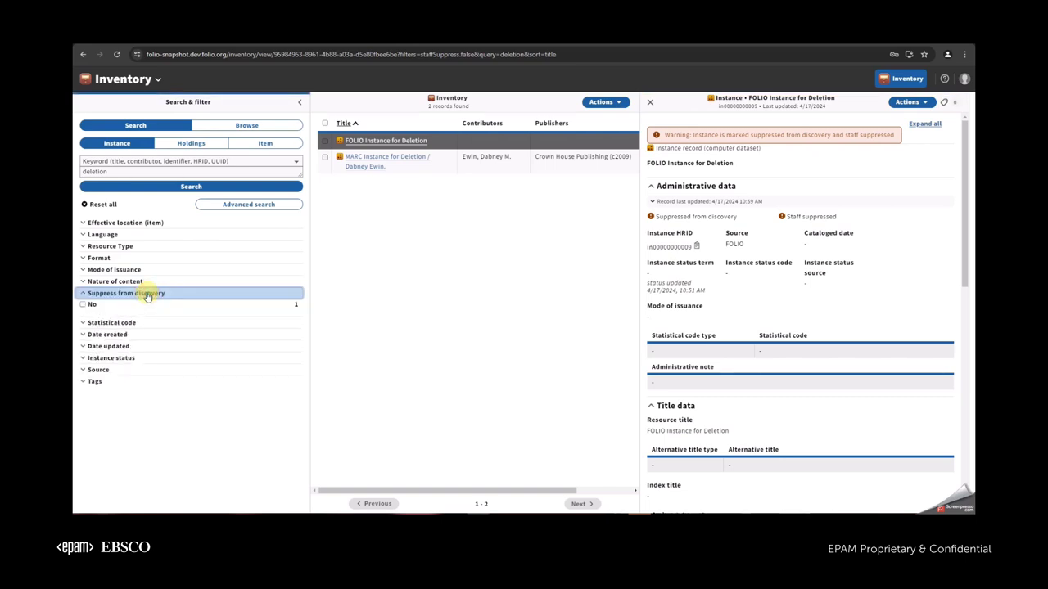
left_click(139, 300)
left_click(141, 300)
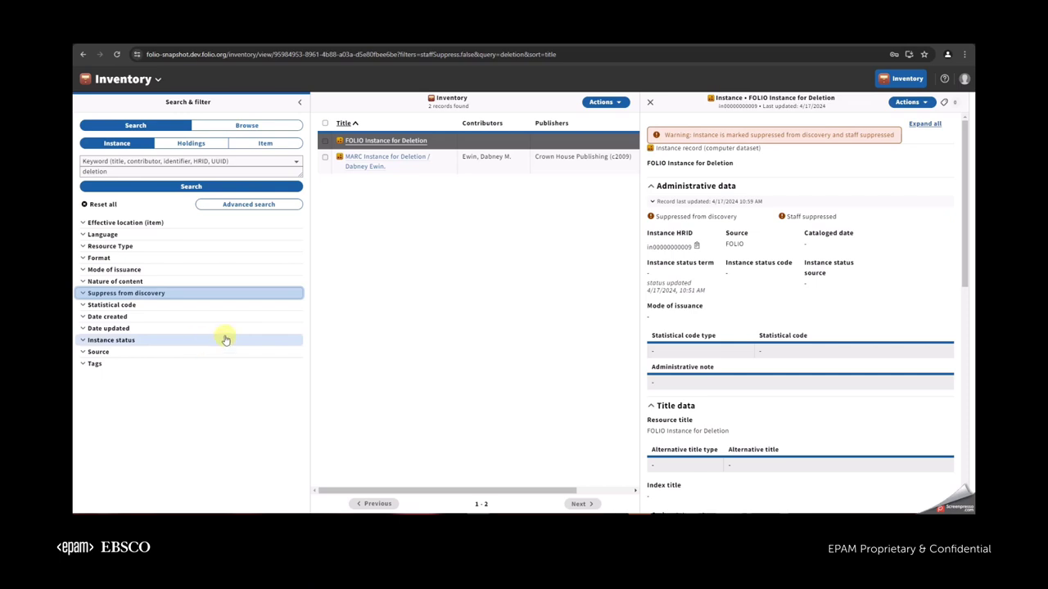
left_click(743, 305)
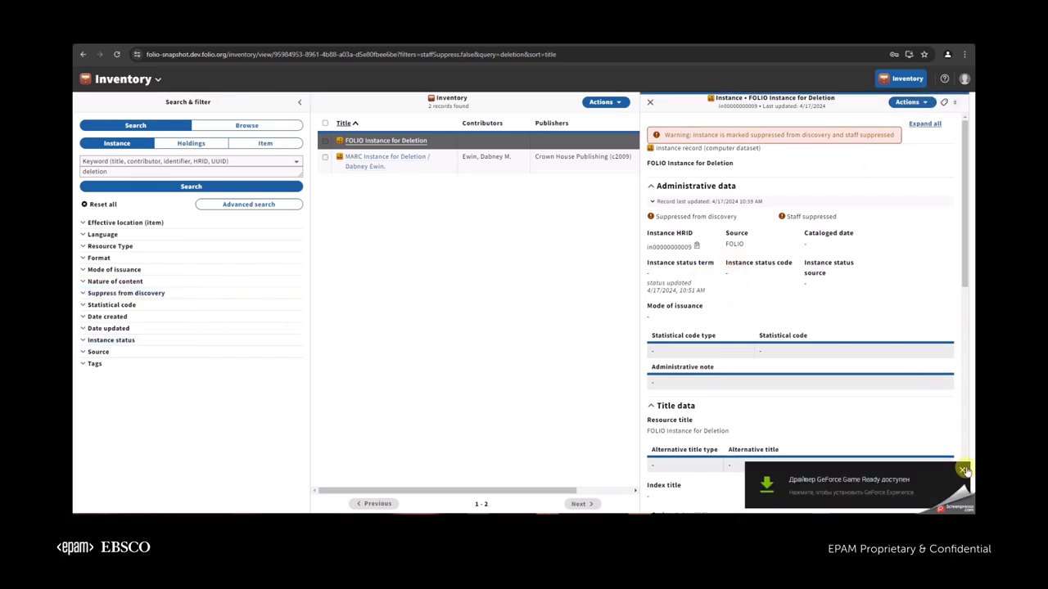
left_click(964, 469)
Review the HRID and Source fields, then open 'MARC Instance for Deletion'
left_click(907, 101)
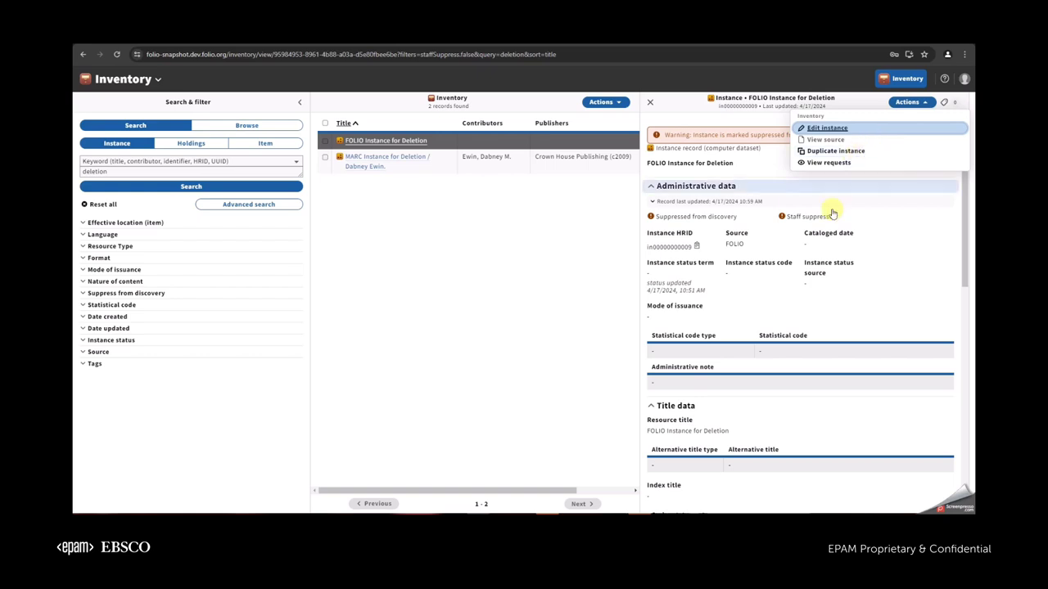
left_click(833, 254)
left_click_drag(749, 233, 676, 233)
left_click(757, 288)
left_click_drag(777, 244, 676, 230)
left_click(752, 225)
left_click(731, 246)
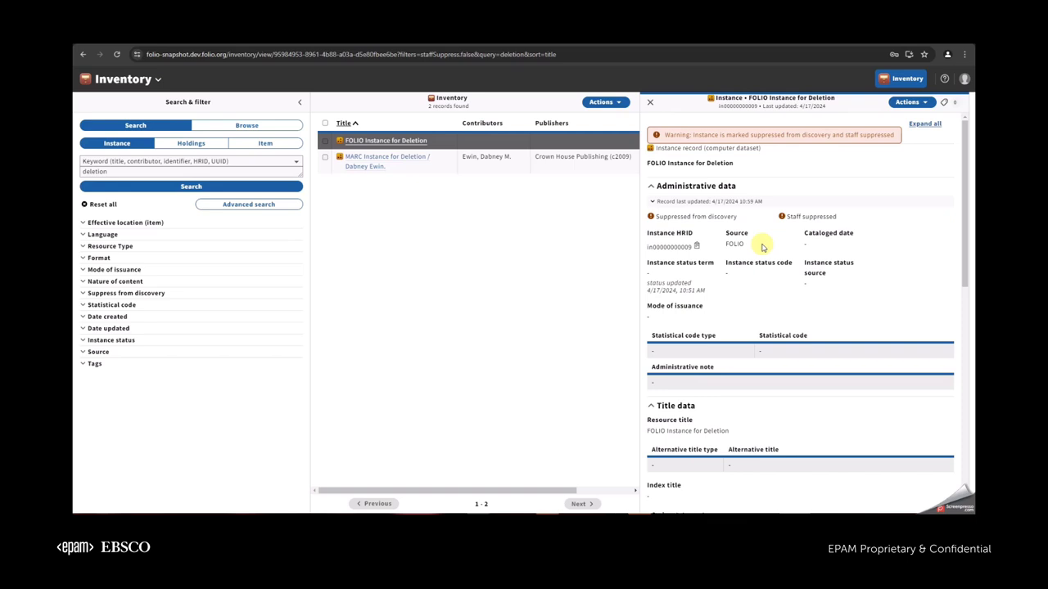
left_click(352, 157)
left_click(793, 276)
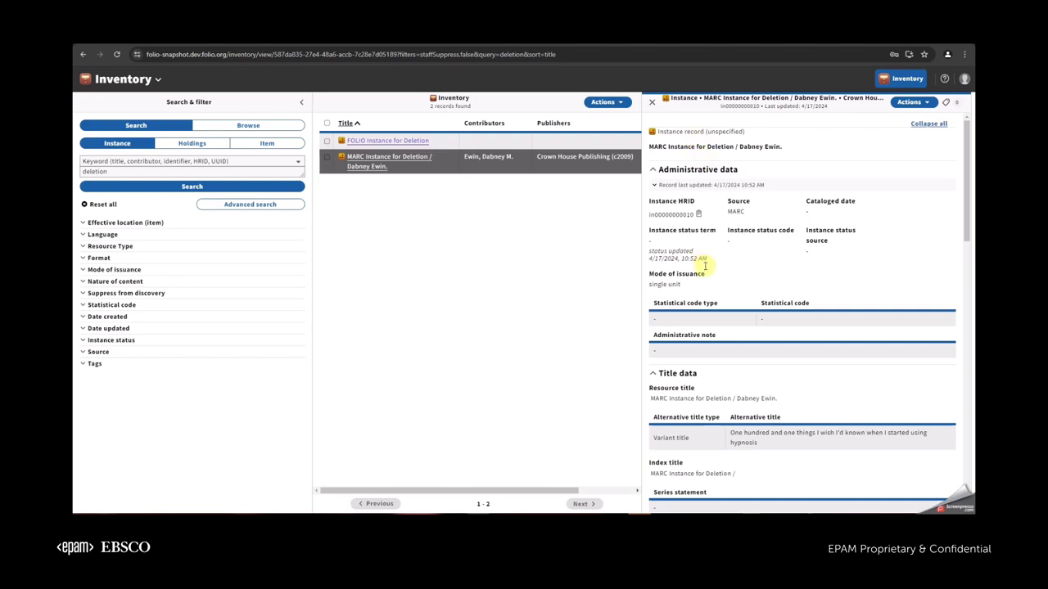
Set 'MARC Instance for Deletion' for deletion, then open its MARC bibliographic record for editing
left_click_drag(758, 215, 728, 202)
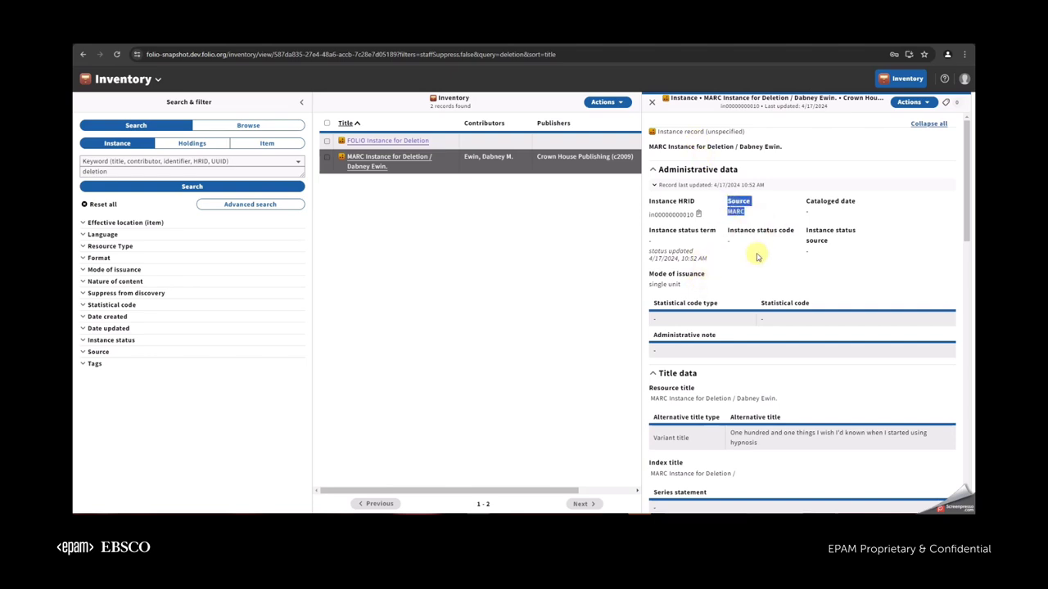
left_click(908, 102)
left_click(841, 163)
left_click(621, 193)
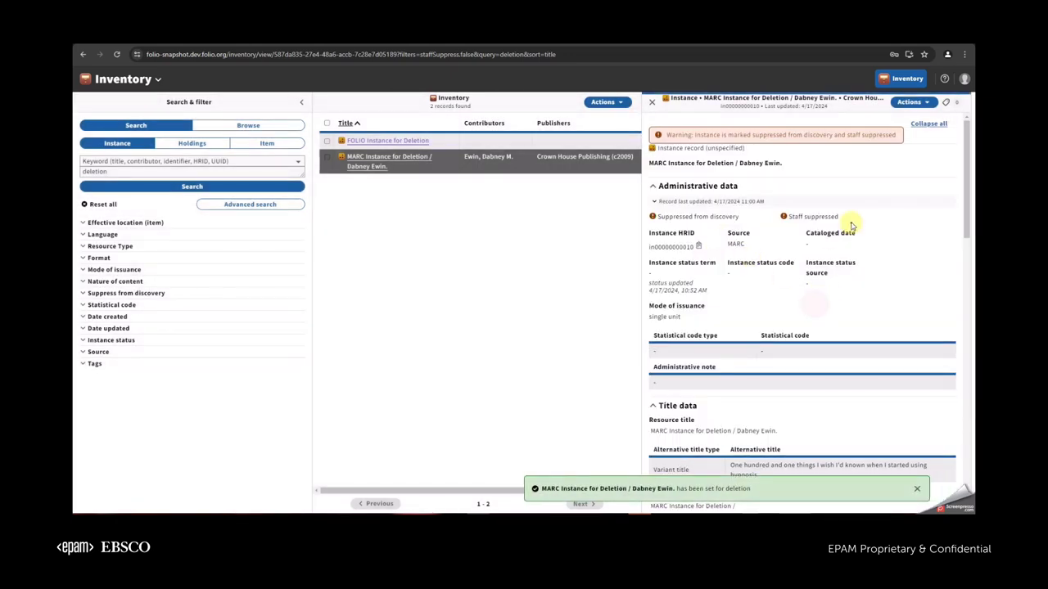
left_click(909, 102)
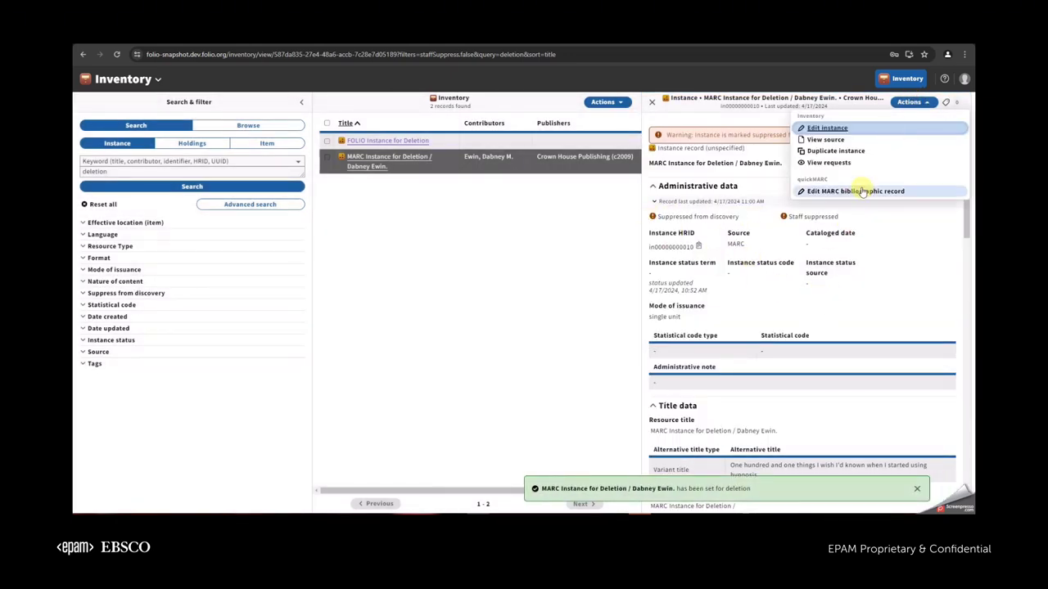
left_click(862, 192)
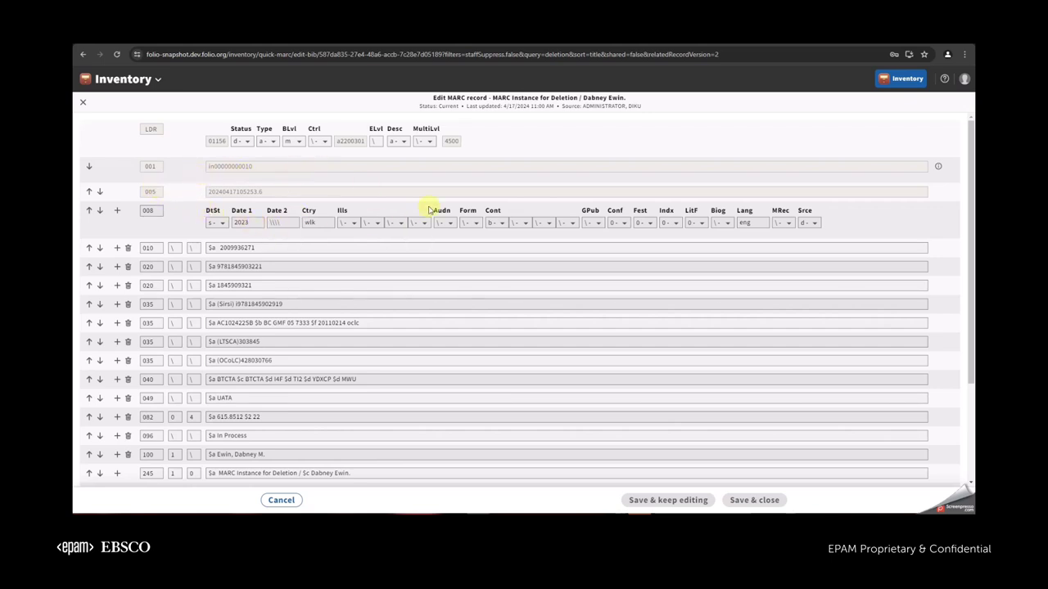
Confirm the LDR Status shows d-Deleted and close the MARC editor
left_click(248, 141)
left_click(252, 171)
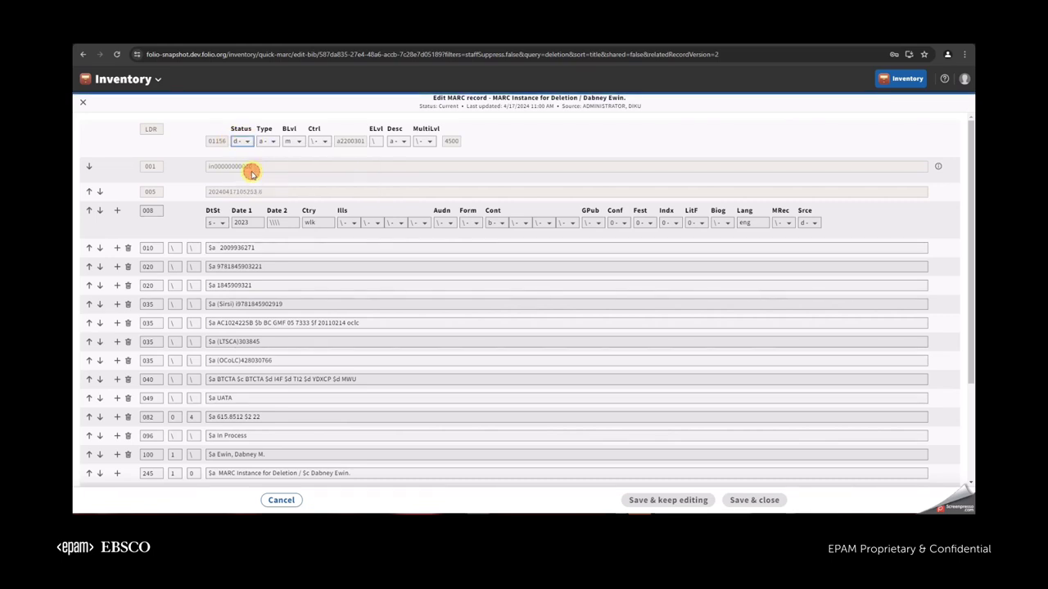
left_click(83, 102)
Inspect Staff suppress in the instance edit form, leave it on, and cancel
left_click(909, 101)
left_click(849, 129)
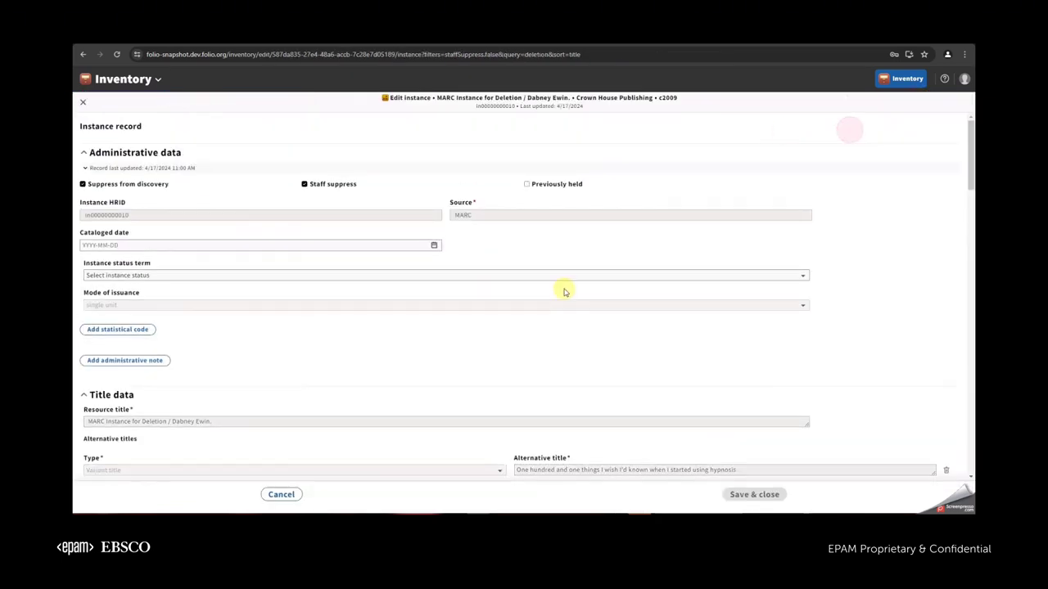
left_click(326, 184)
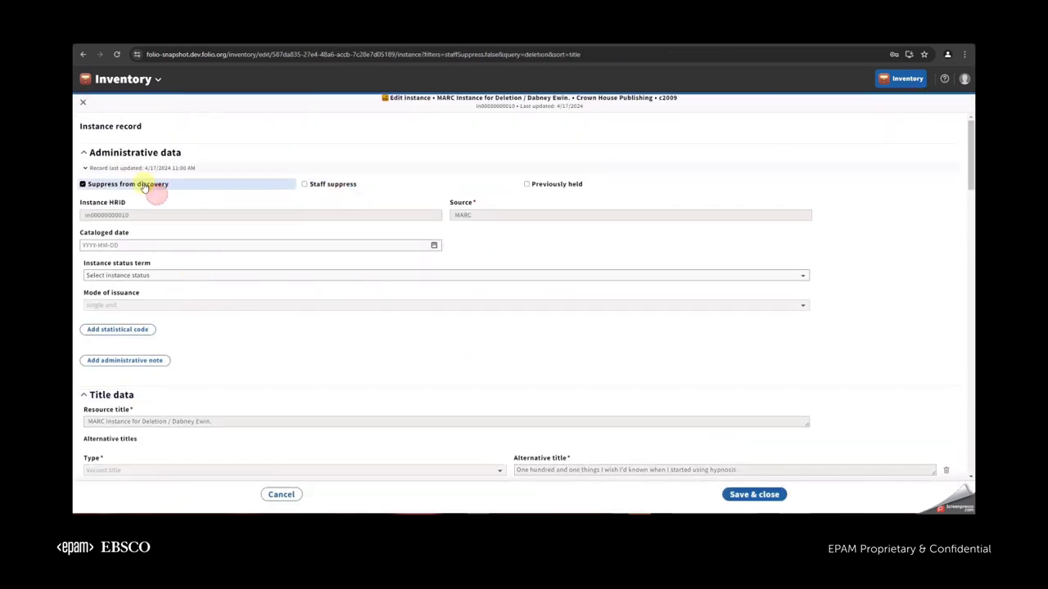
left_click(332, 185)
left_click(276, 494)
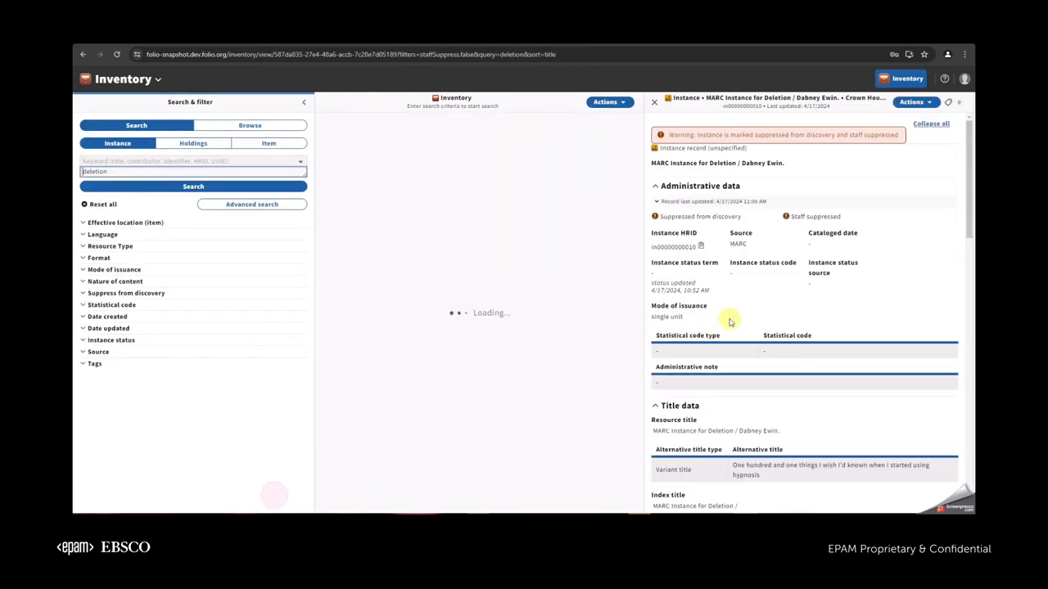